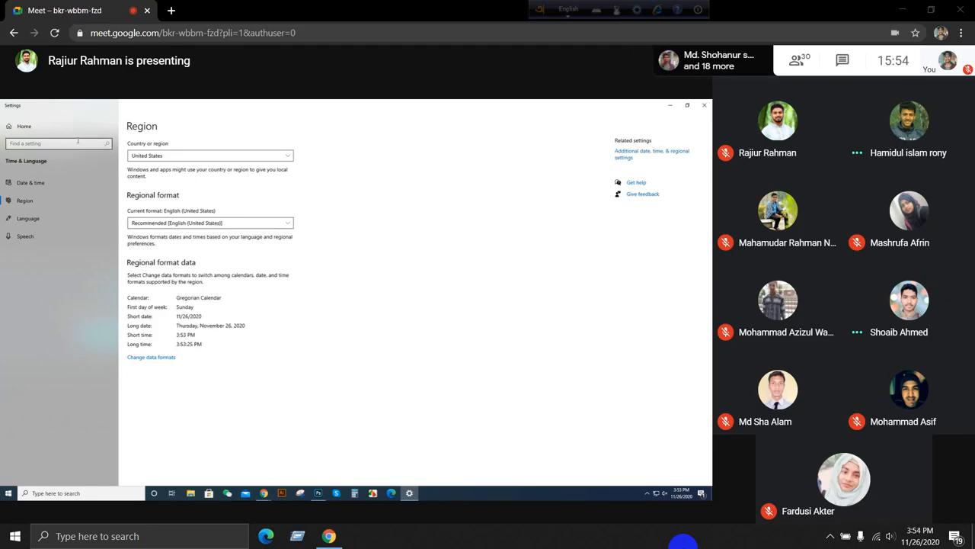
Step: Check the Windows Update page from the Windows Settings home, and return to the home page
click(17, 127)
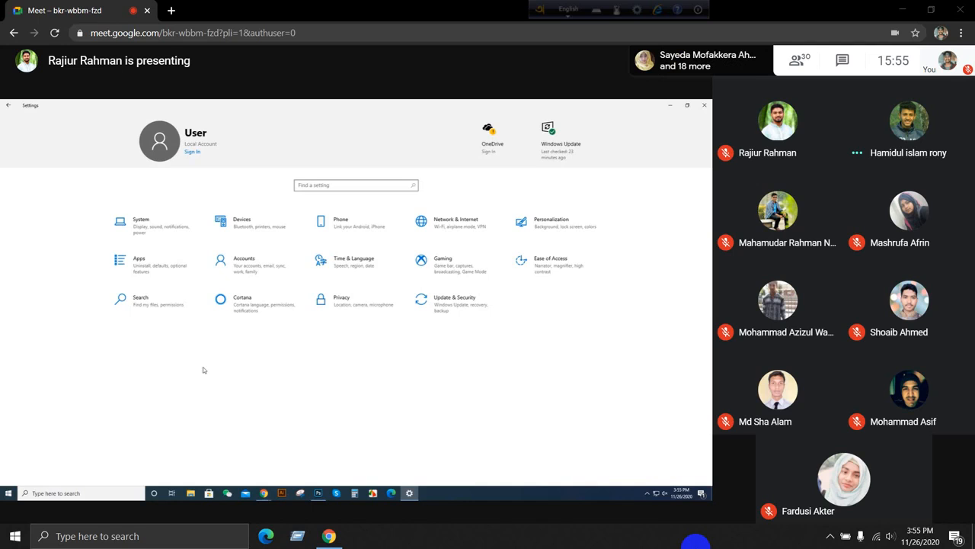
click(549, 131)
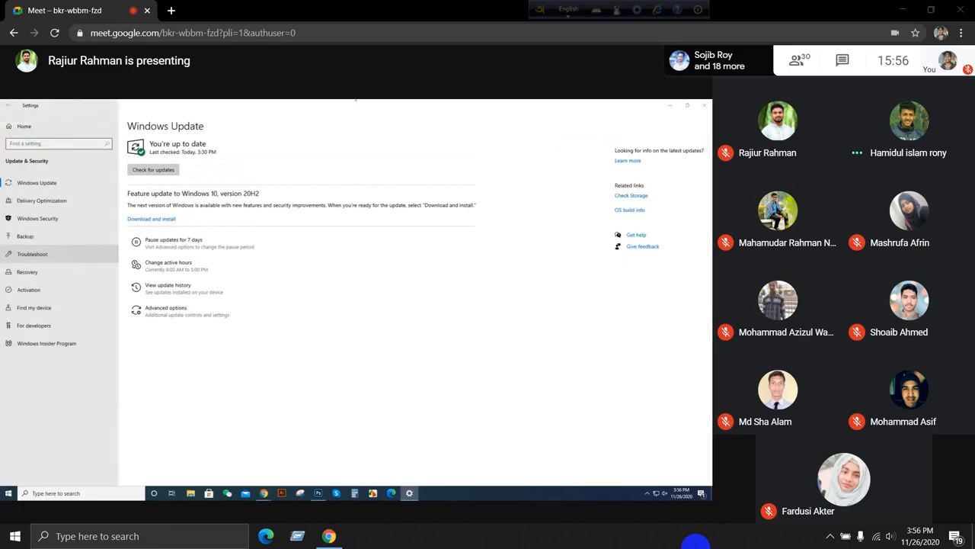
click(279, 205)
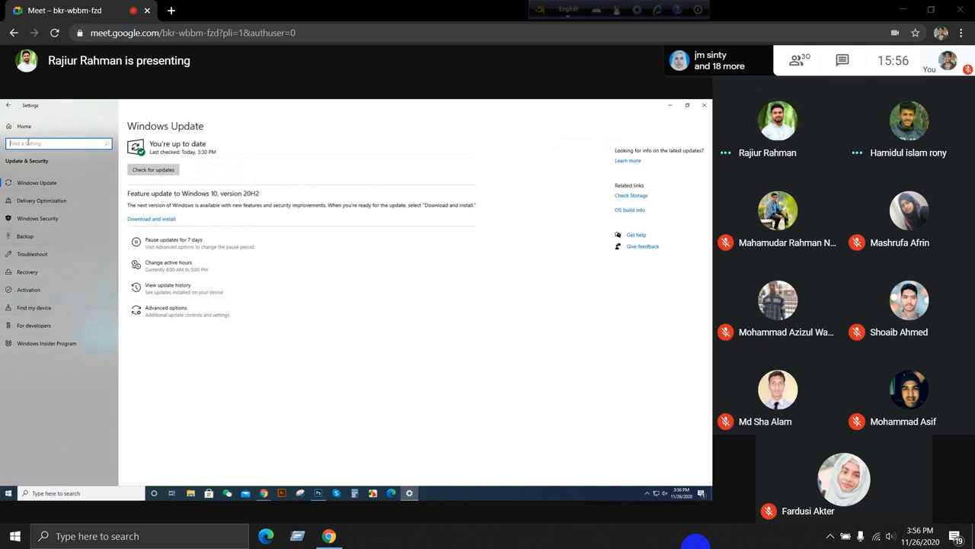
click(7, 106)
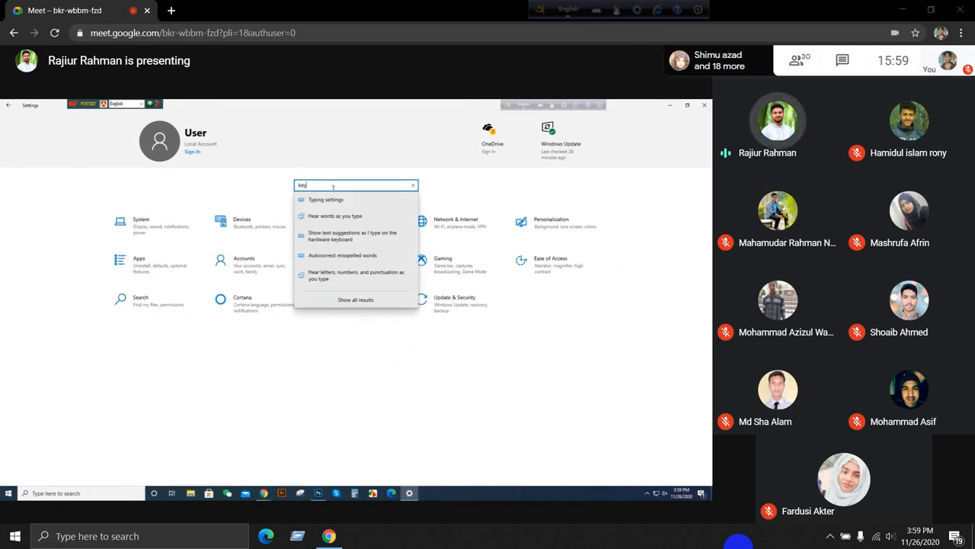
Step: Find the typing settings by searching for "key", and open the language bar options within the advanced keyboard settings
click(333, 200)
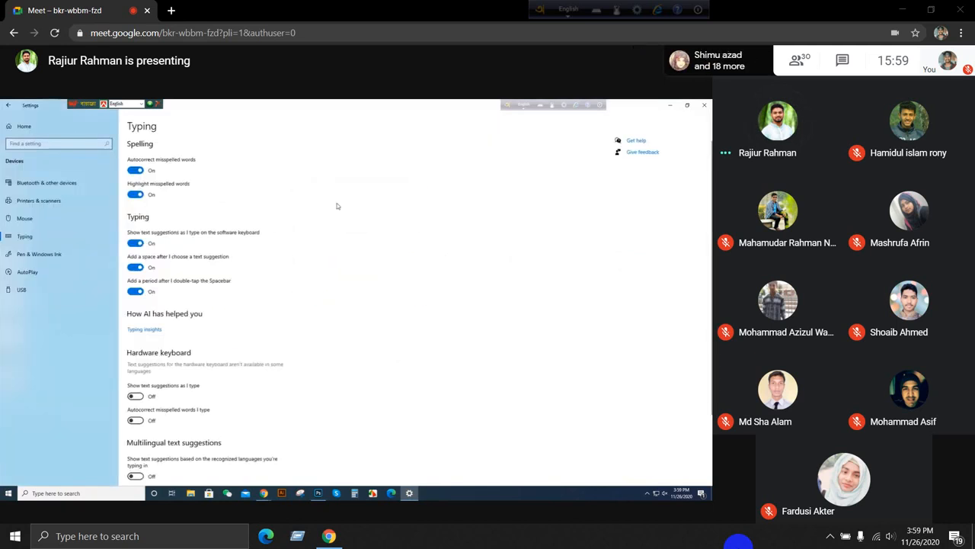
scroll(370, 244, down, 3)
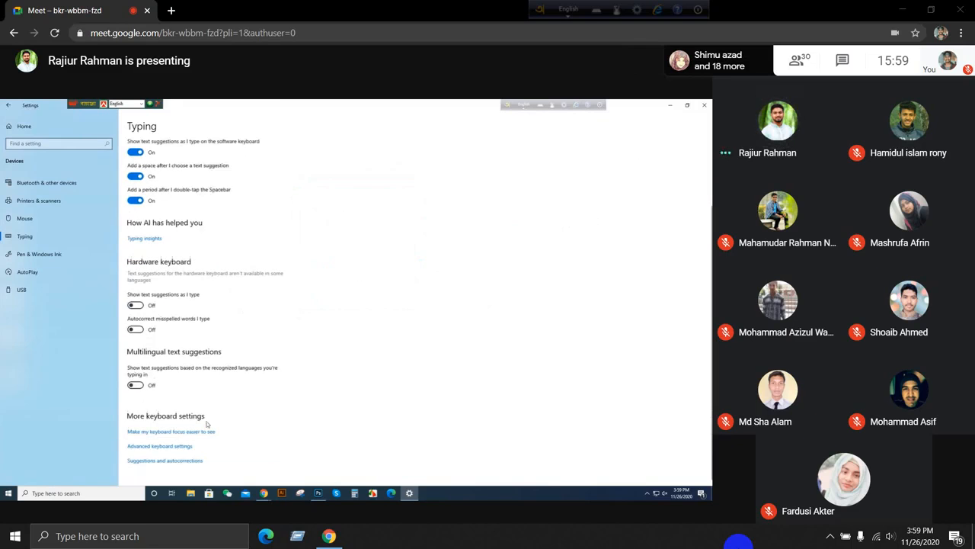
click(179, 448)
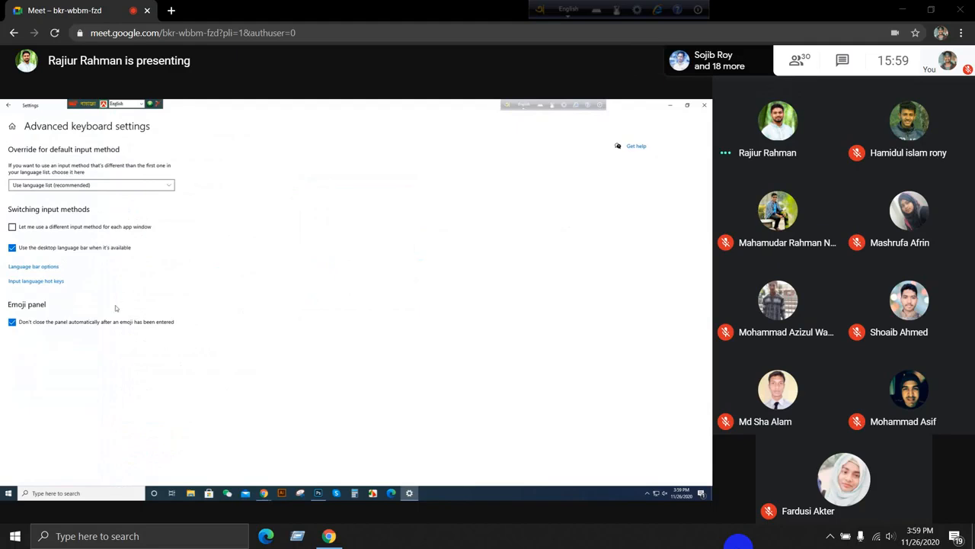
click(35, 266)
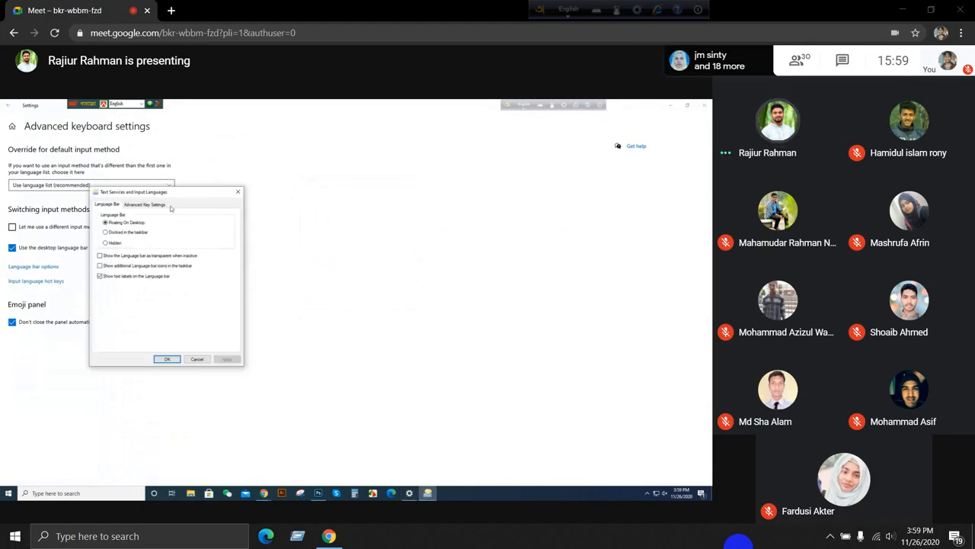
drag(199, 193, 468, 159)
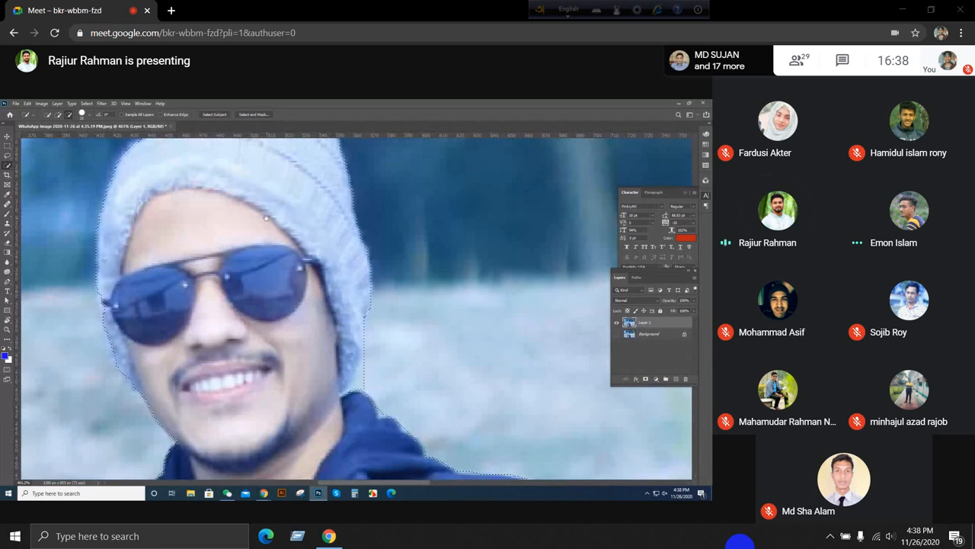
Step: In Photoshop, refine the background selection along the beanie and jacket collar with the Quick Selection tool
scroll(279, 343, up, 3)
scroll(178, 322, down, 2)
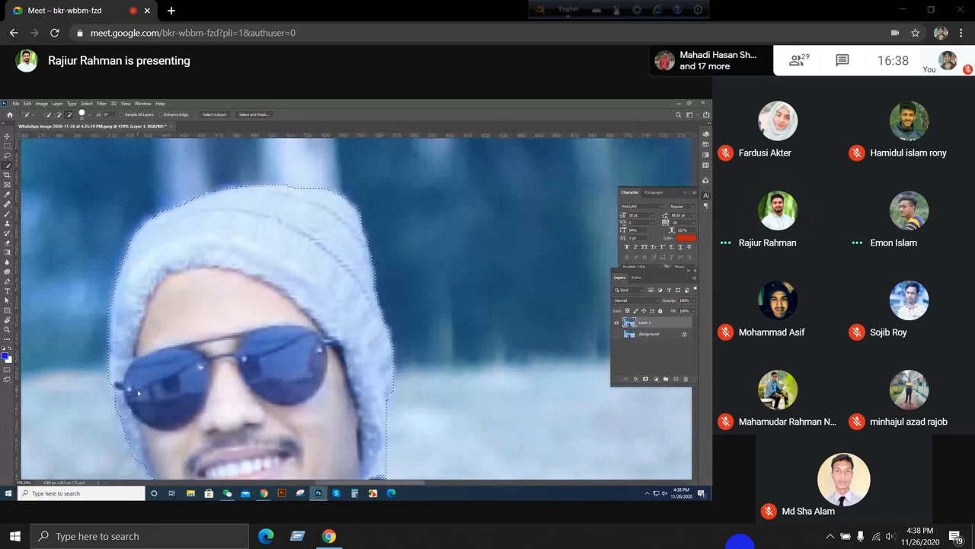
scroll(256, 362, down, 5)
scroll(256, 361, up, 3)
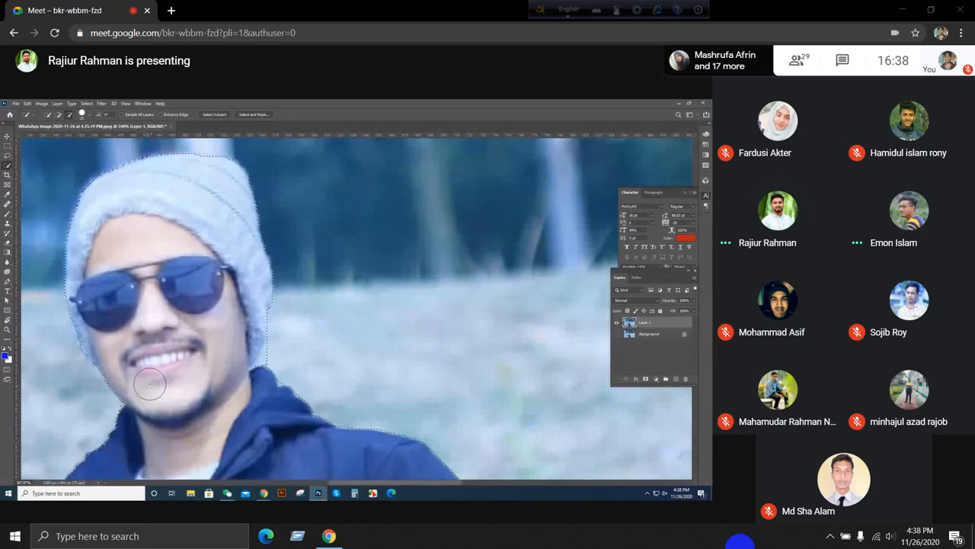
scroll(269, 358, up, 2)
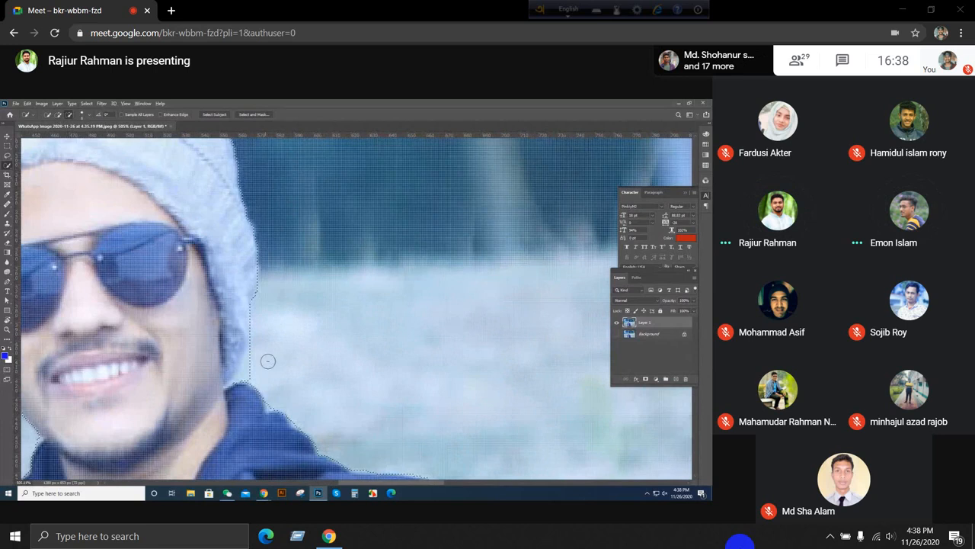
scroll(267, 360, up, 2)
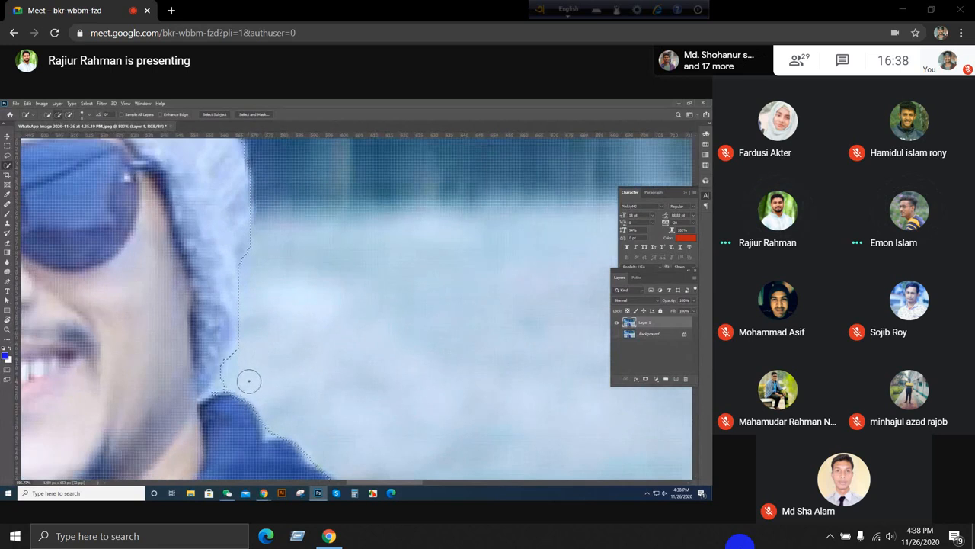
scroll(249, 381, up, 1)
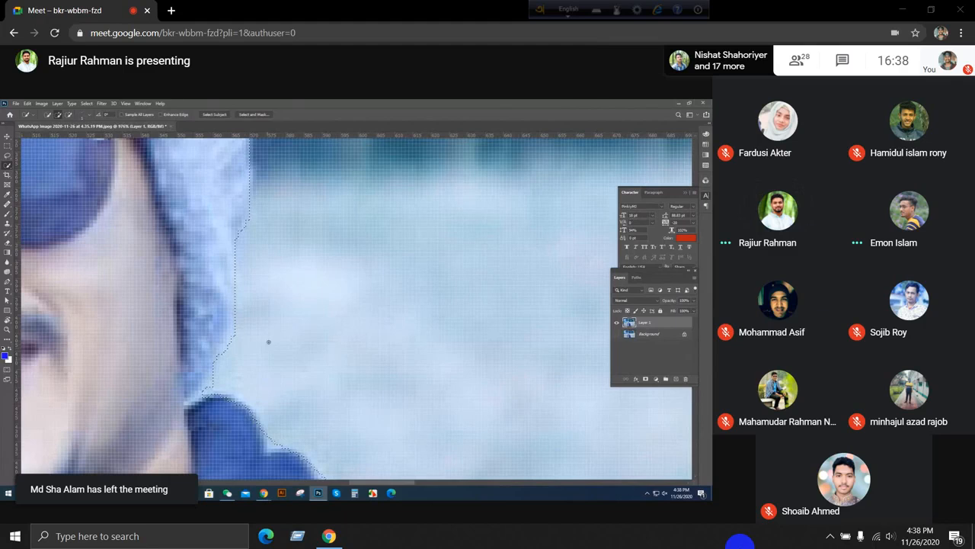
Step: Refine the background selection around the white sleeve cuff and hand at the photo's lower edge
scroll(269, 342, down, 3)
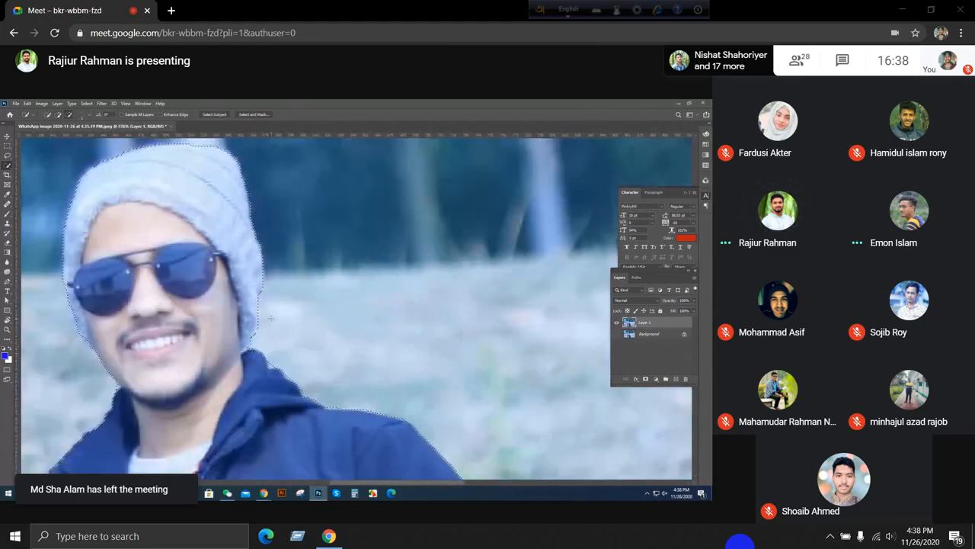
scroll(272, 318, down, 8)
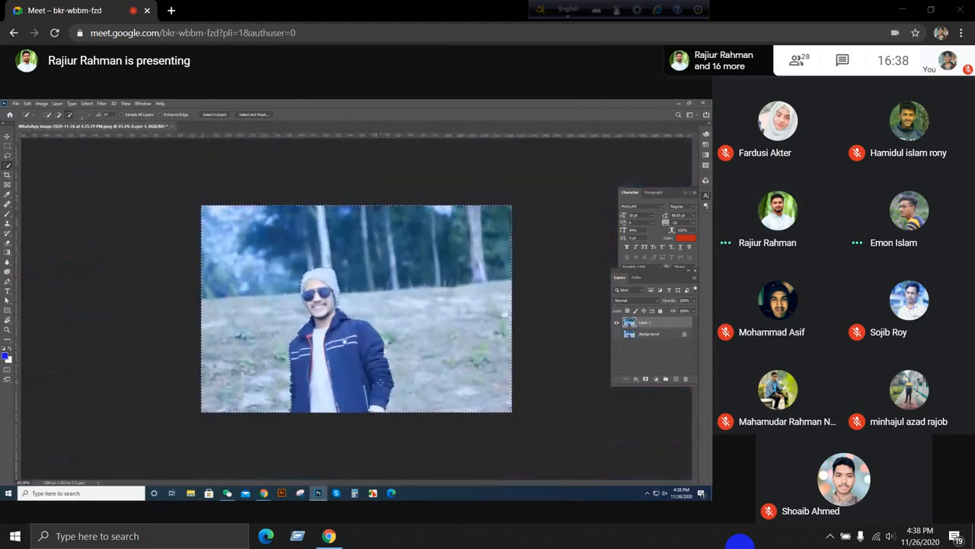
scroll(389, 427, up, 6)
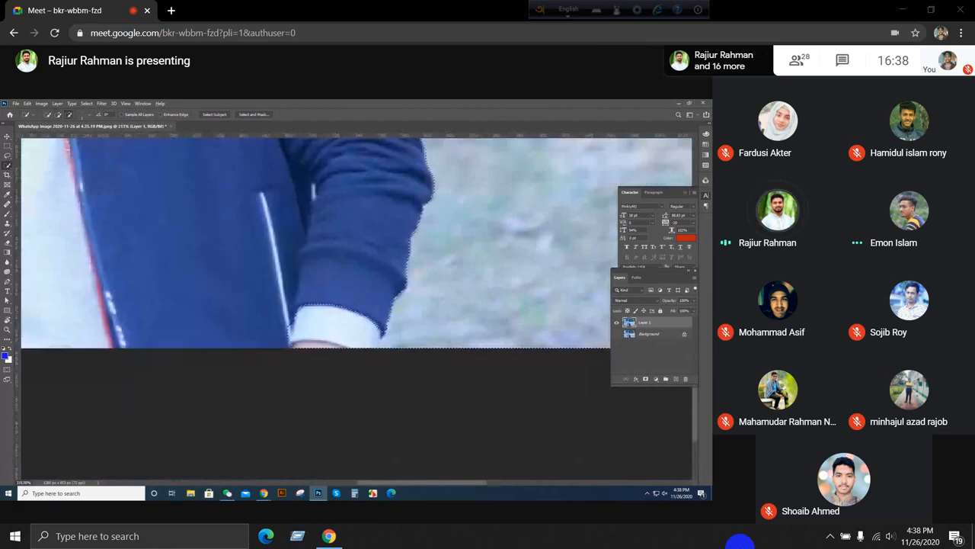
scroll(330, 311, up, 2)
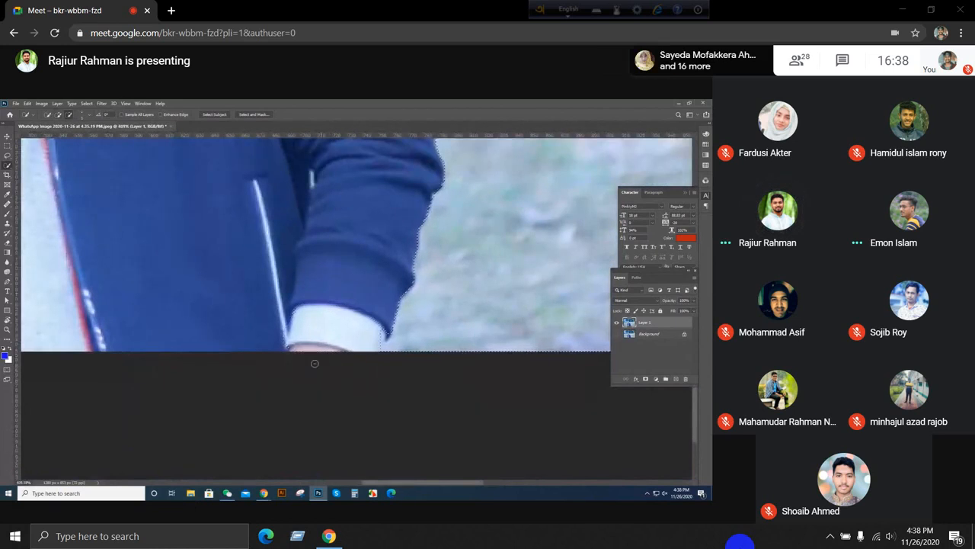
scroll(317, 359, down, 5)
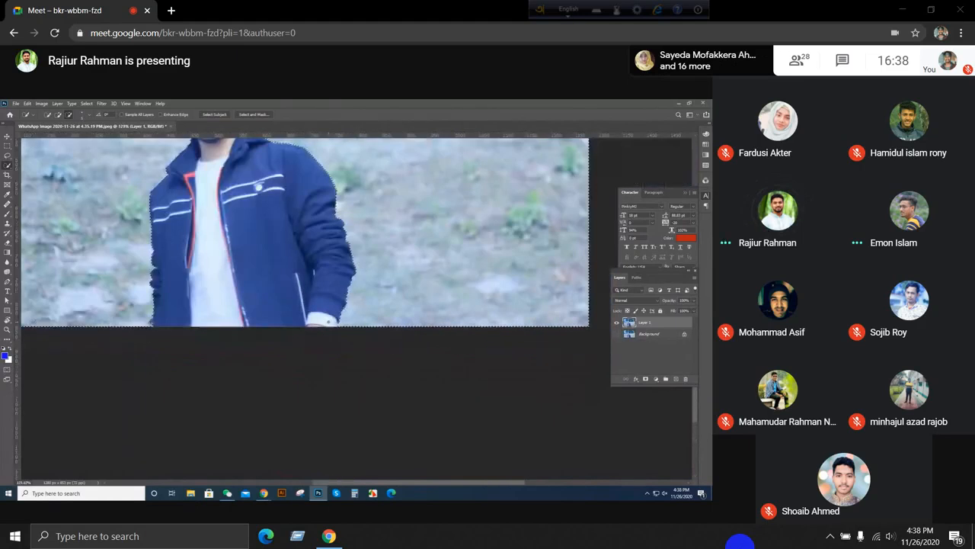
scroll(384, 271, down, 1)
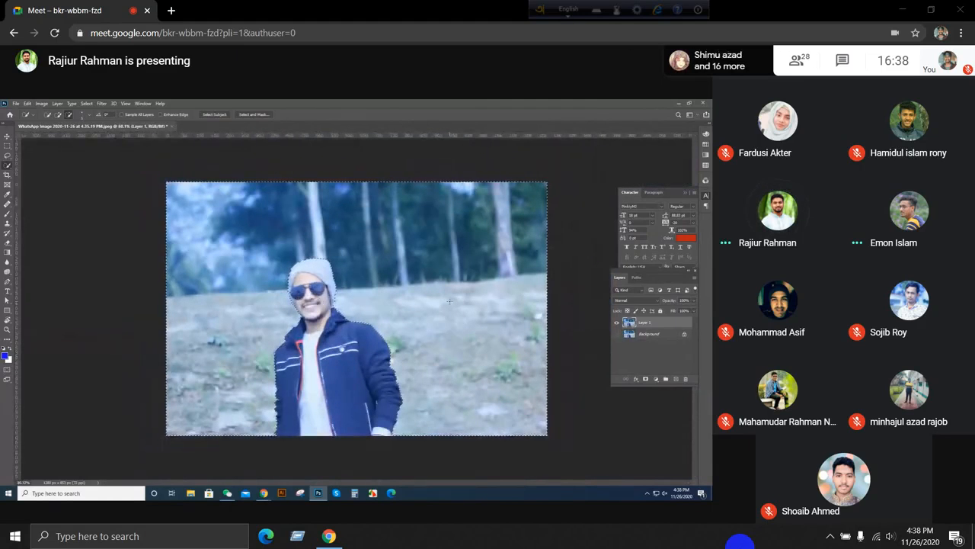
Step: Invert the selection, copy the man onto a new layer, and hide Layer 1 to inspect the cutout
scroll(384, 271, down, 1)
scroll(384, 271, up, 1)
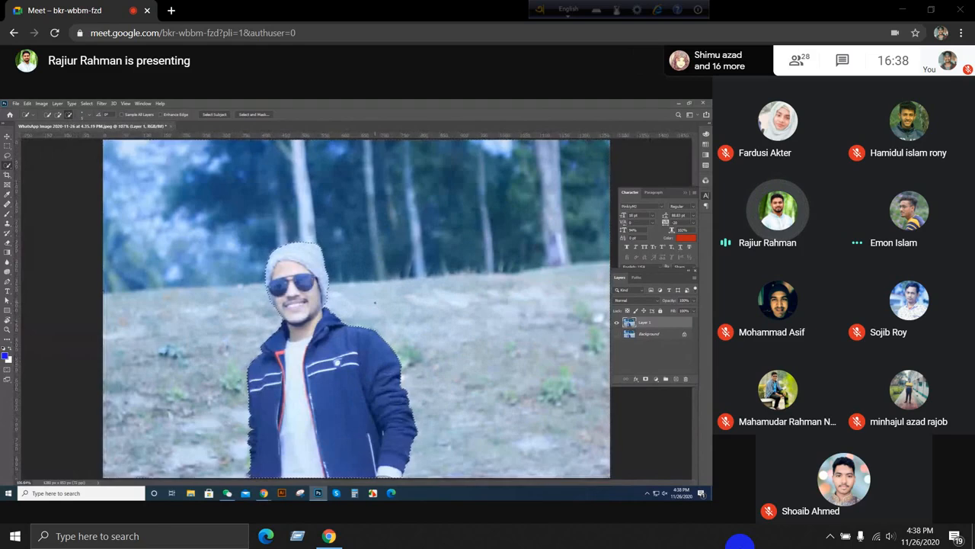
scroll(365, 302, down, 5)
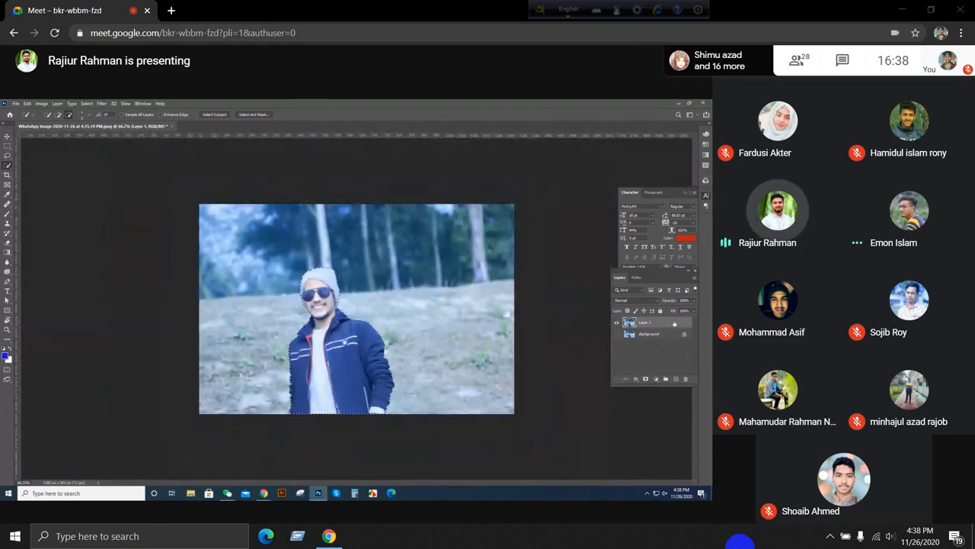
click(617, 333)
scroll(340, 216, up, 2)
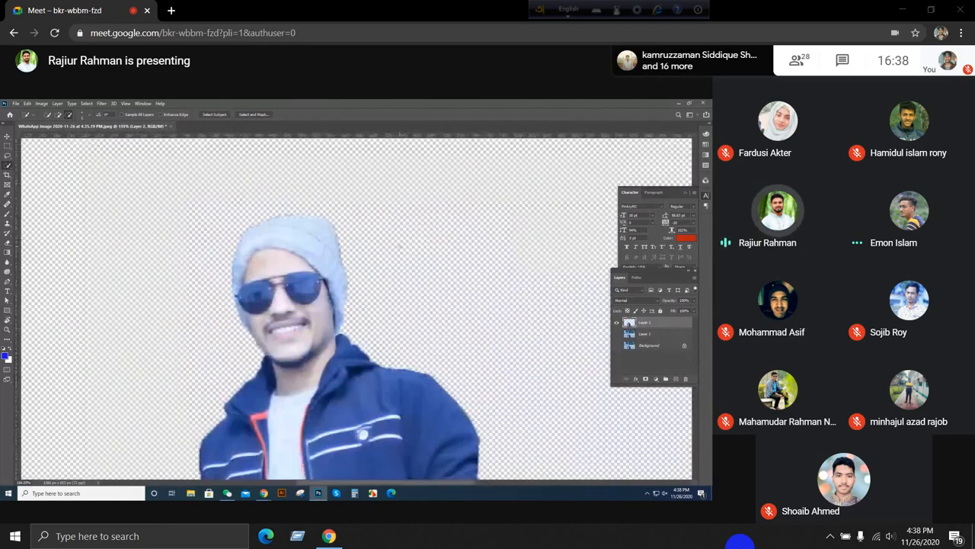
scroll(341, 216, down, 6)
scroll(403, 342, up, 2)
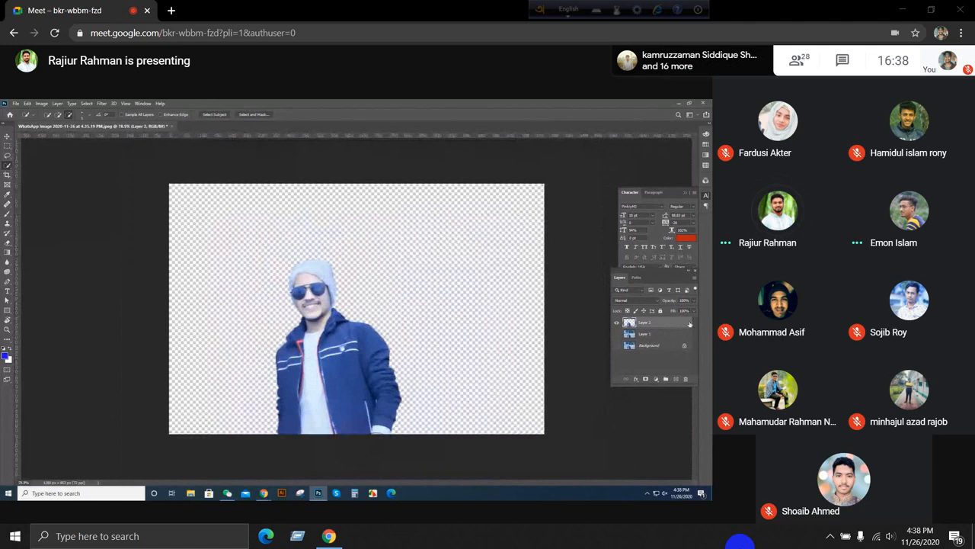
Step: Show Layer 1, hide the cutout on Layer 2, and add a Selective Color adjustment layer above Layer 1
click(617, 333)
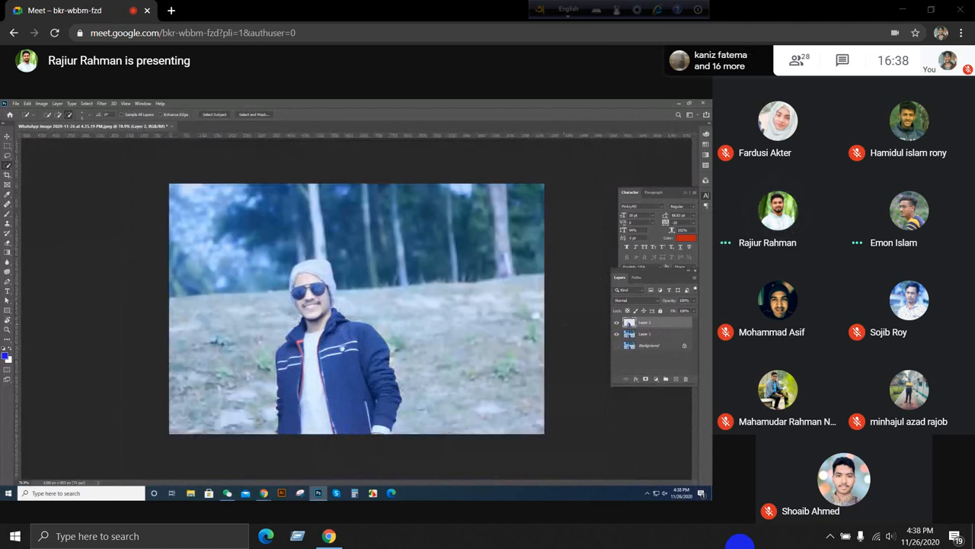
click(652, 335)
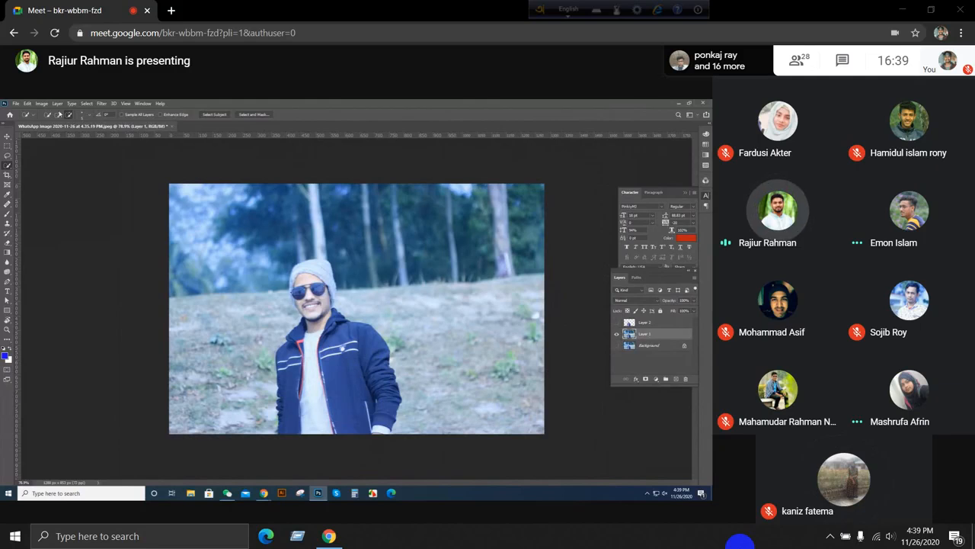
click(73, 105)
mouse_move(57, 104)
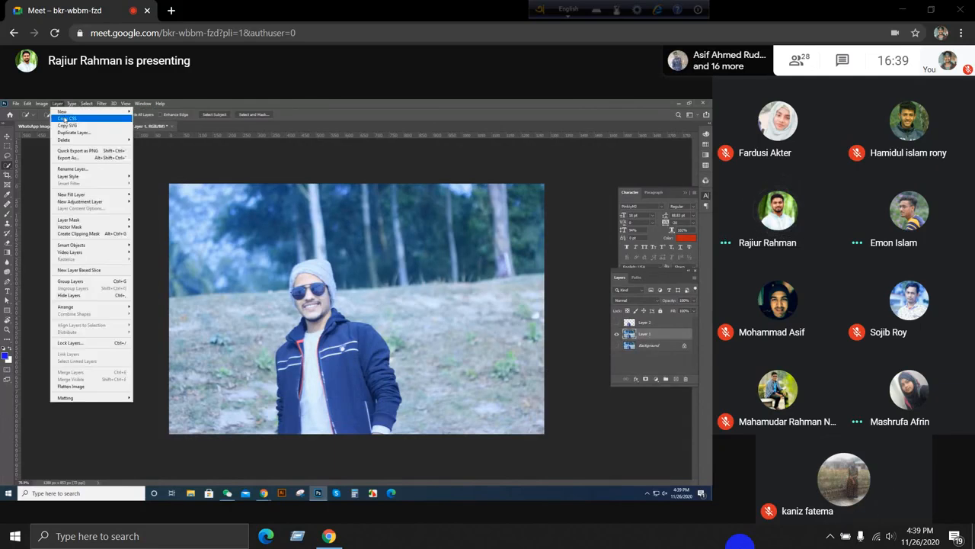
mouse_move(101, 104)
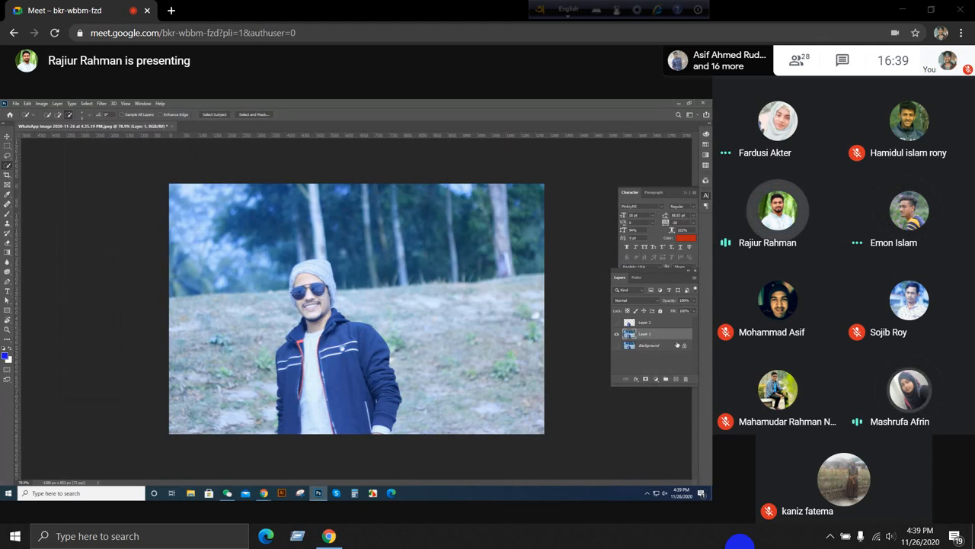
click(659, 380)
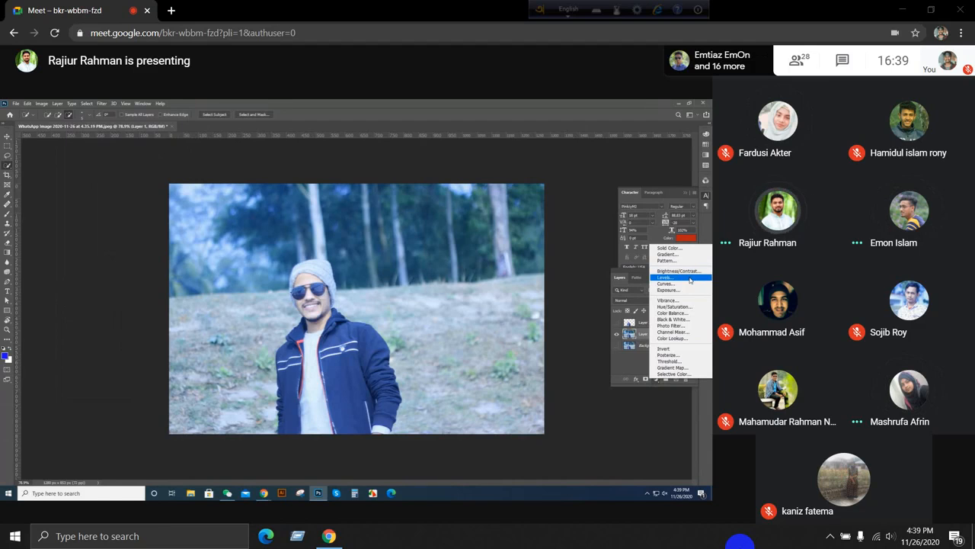
click(674, 373)
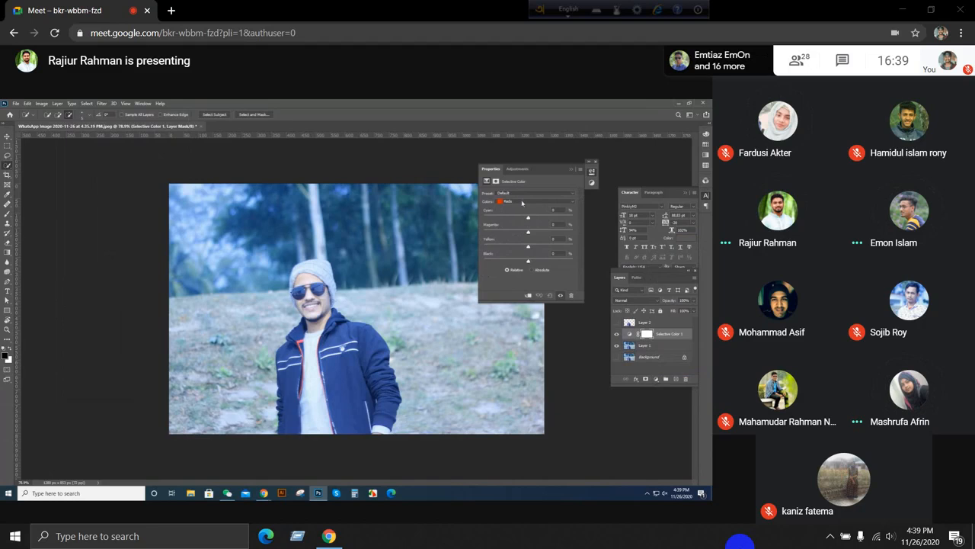
Step: Set Black to about +75% for the Blues in the Selective Color adjustment
click(522, 203)
click(518, 231)
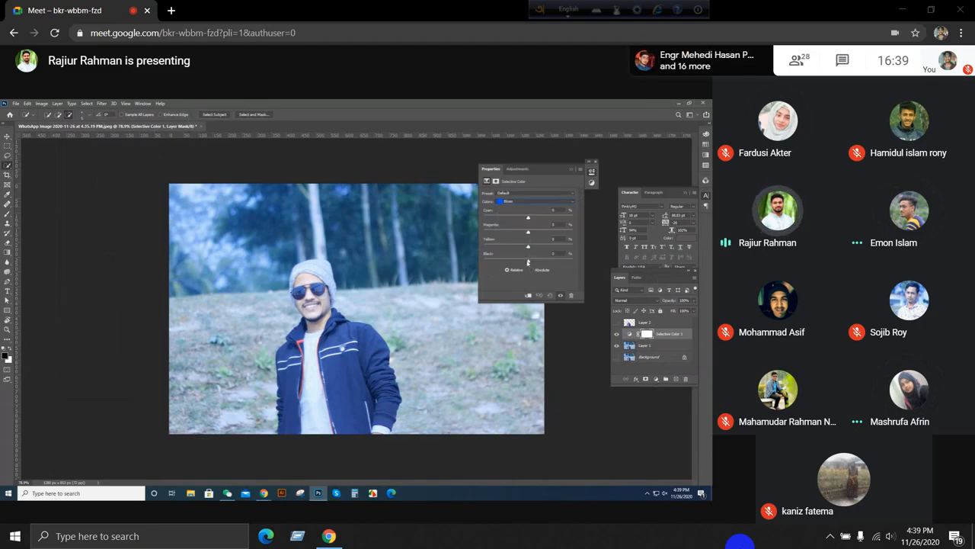
drag(530, 262, 562, 272)
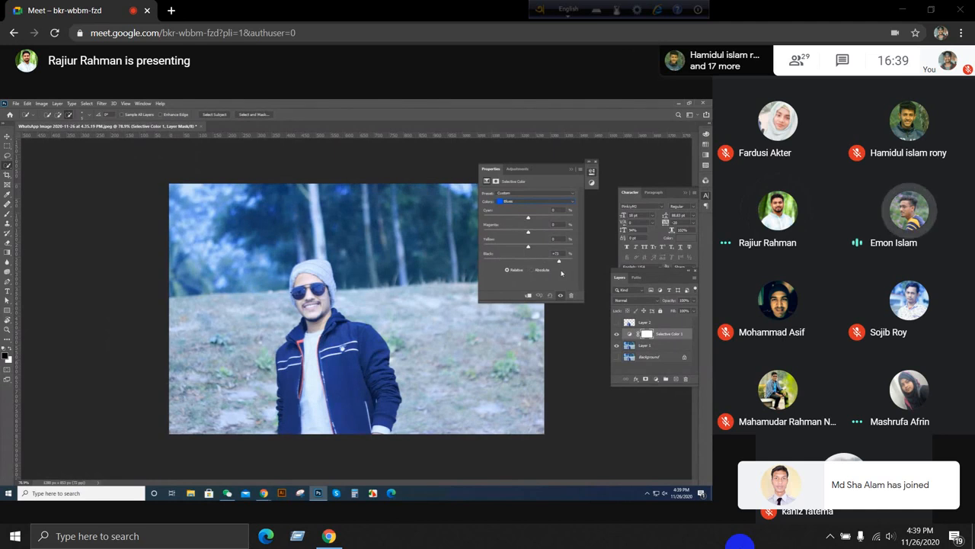
Step: For the Greens in the Selective Color adjustment, set Cyan to about +23% and Magenta to about +60%, and strongly increase Black
click(518, 202)
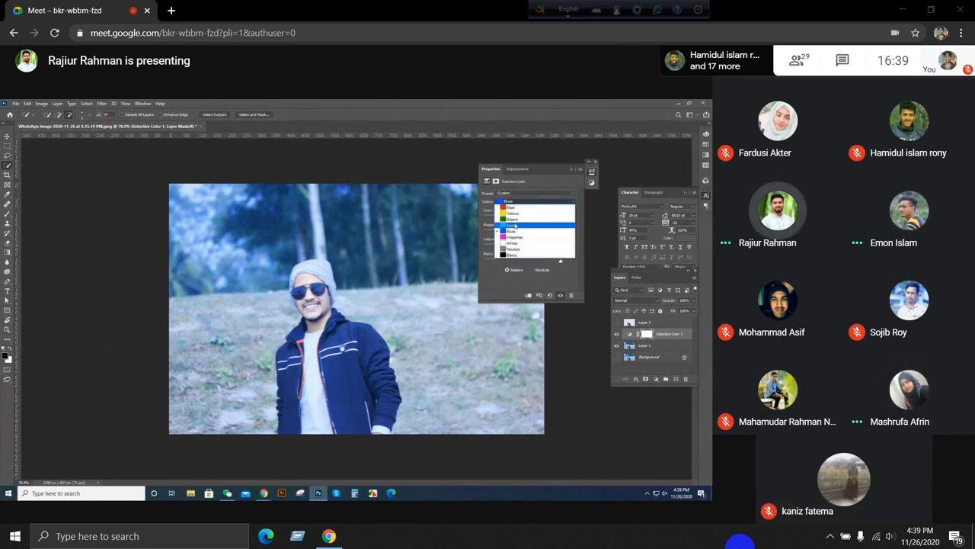
click(515, 219)
drag(530, 263, 501, 262)
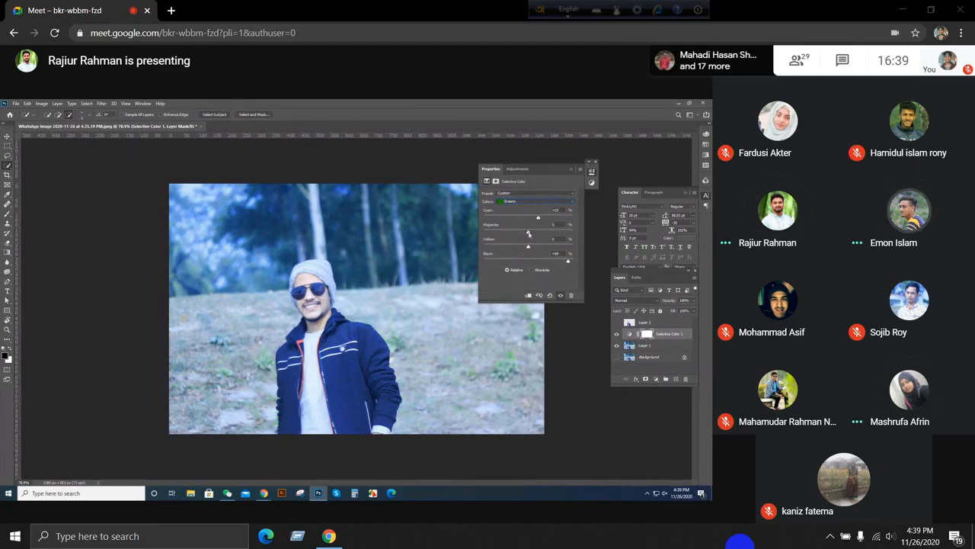
mouse_move(529, 232)
mouse_down()
mouse_move(485, 232)
mouse_move(537, 233)
mouse_up()
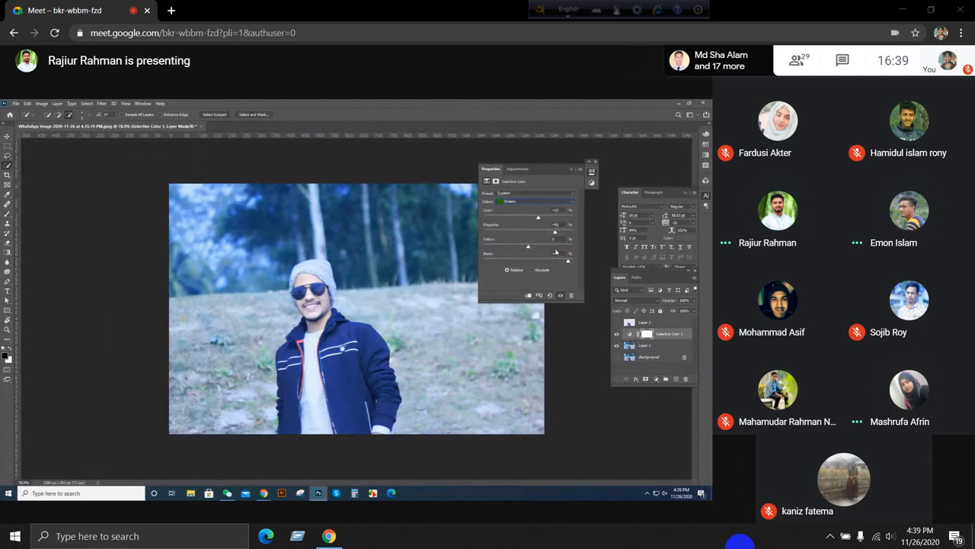
Step: Set Magenta to about +17% for the Greens in the Selective Color adjustment and close its properties
click(560, 193)
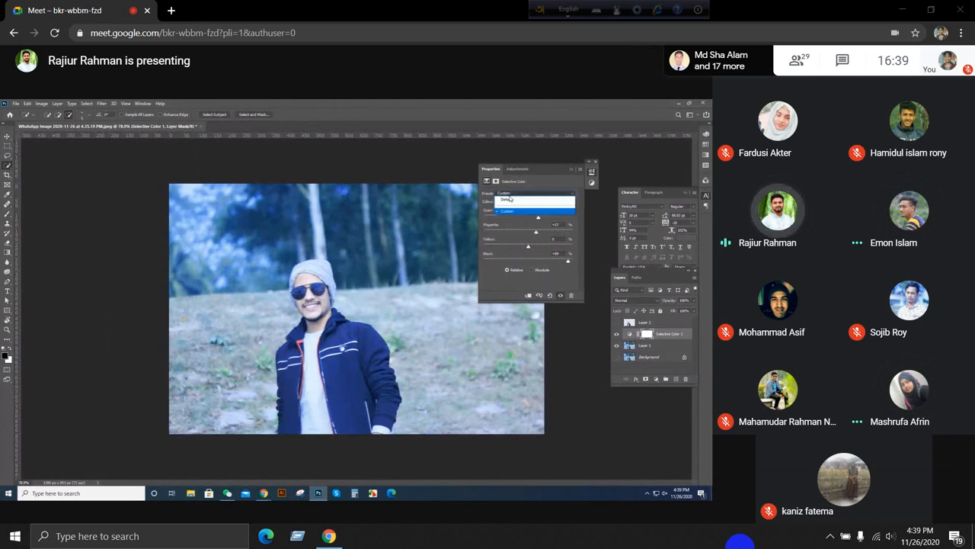
click(591, 170)
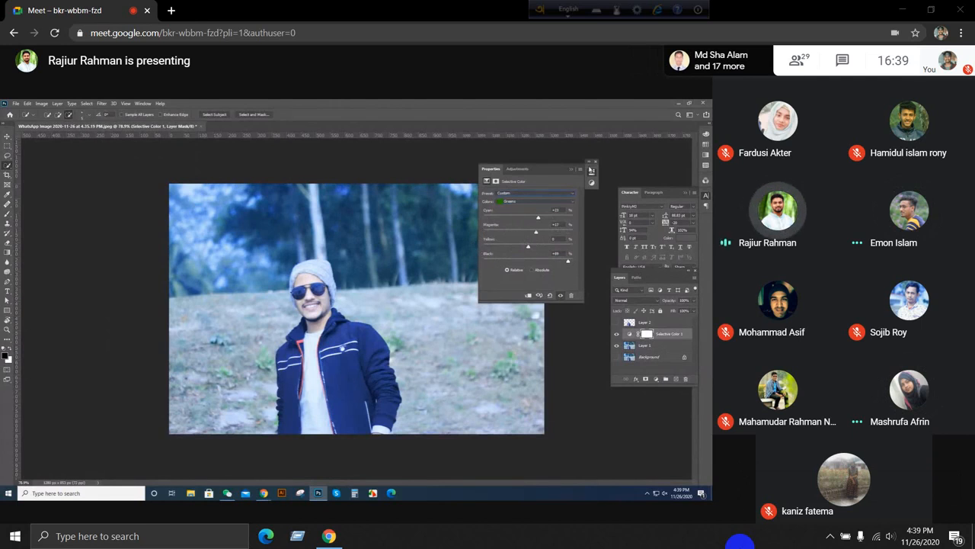
click(592, 169)
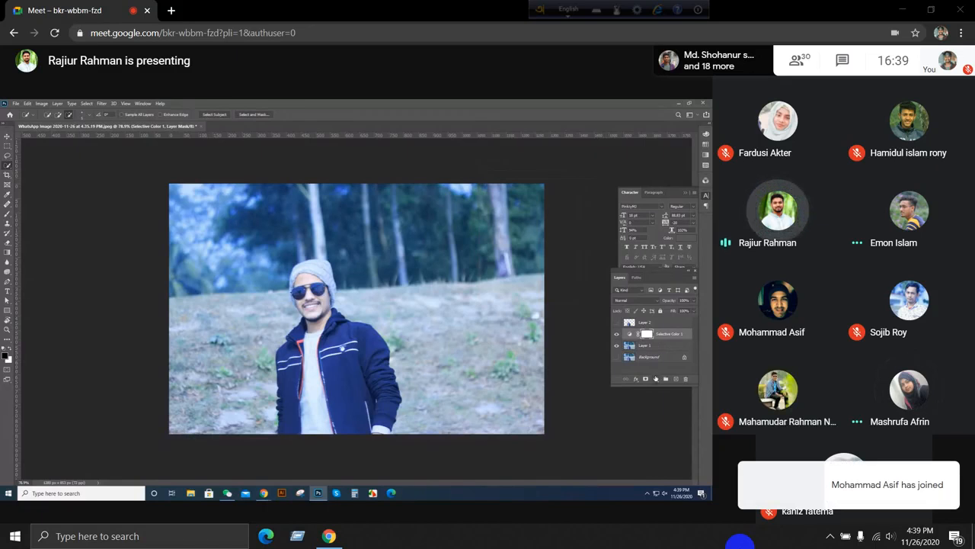
click(655, 378)
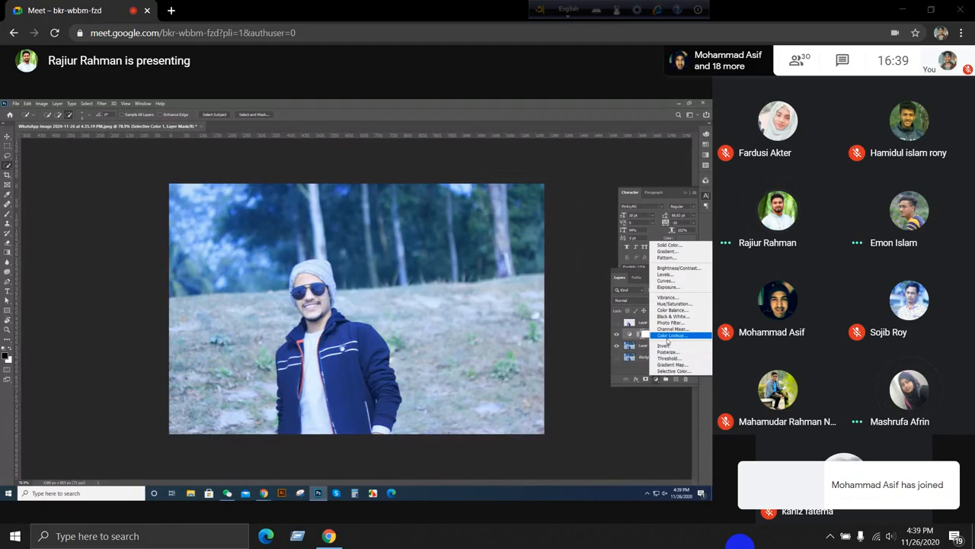
click(579, 304)
scroll(578, 303, down, 1)
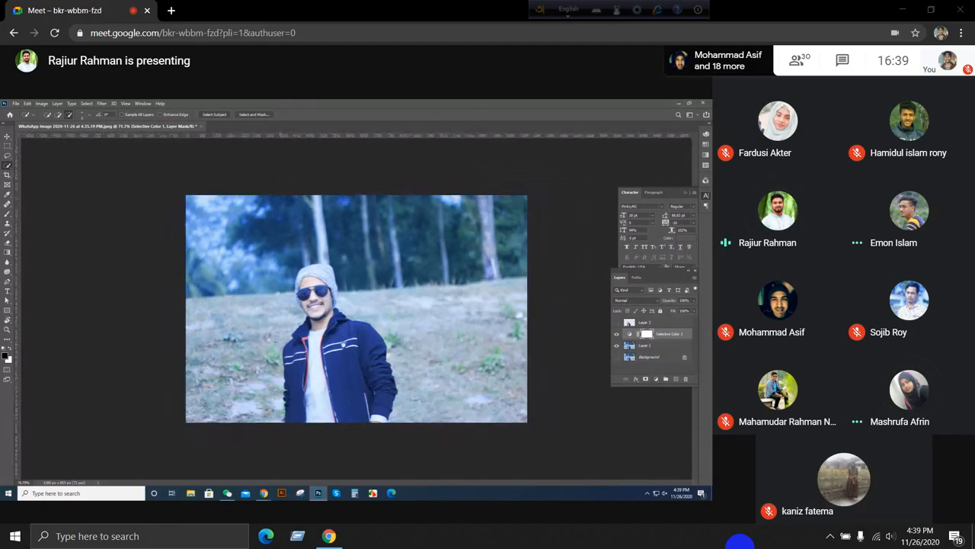
Step: Deselect all layers and draw a rectangle shape covering the whole photo, about 1290 by 847 px
click(8, 138)
click(59, 174)
scroll(400, 294, down, 1)
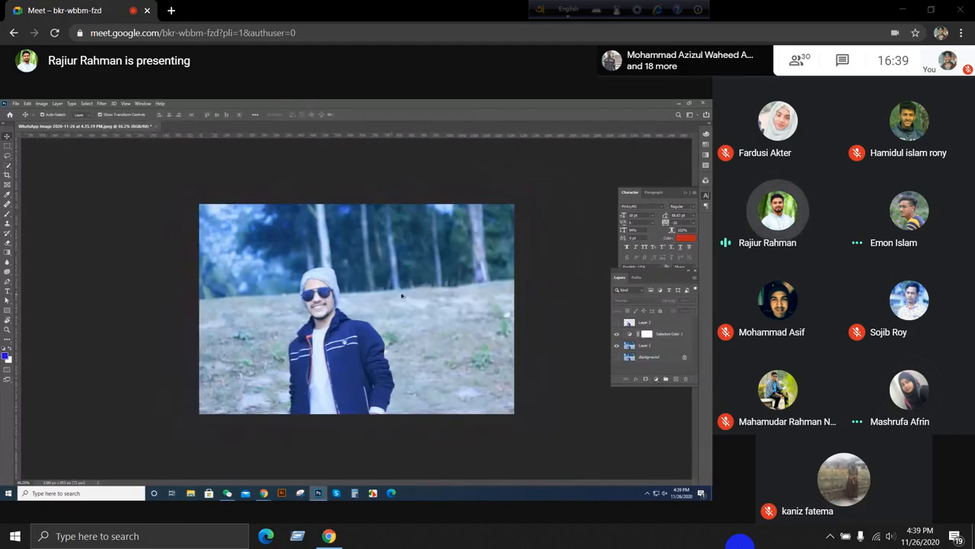
scroll(404, 292, up, 1)
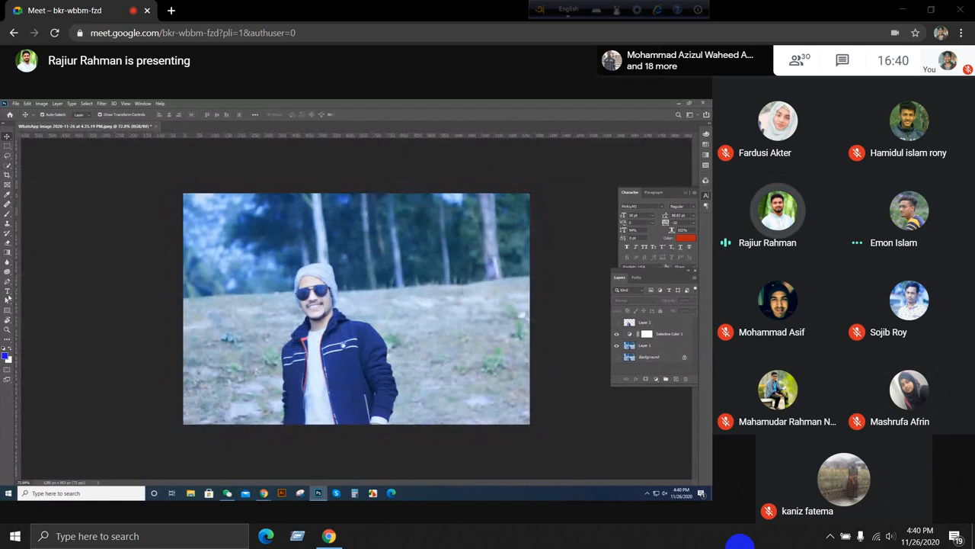
click(7, 309)
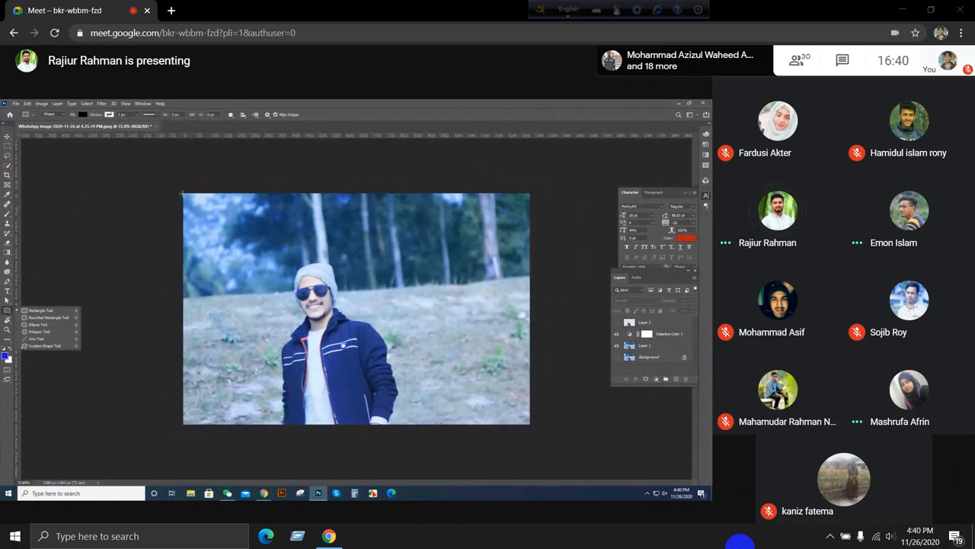
drag(183, 195, 532, 423)
Step: Change the fill colour of the Rectangle 1 shape to dark green
double_click(628, 322)
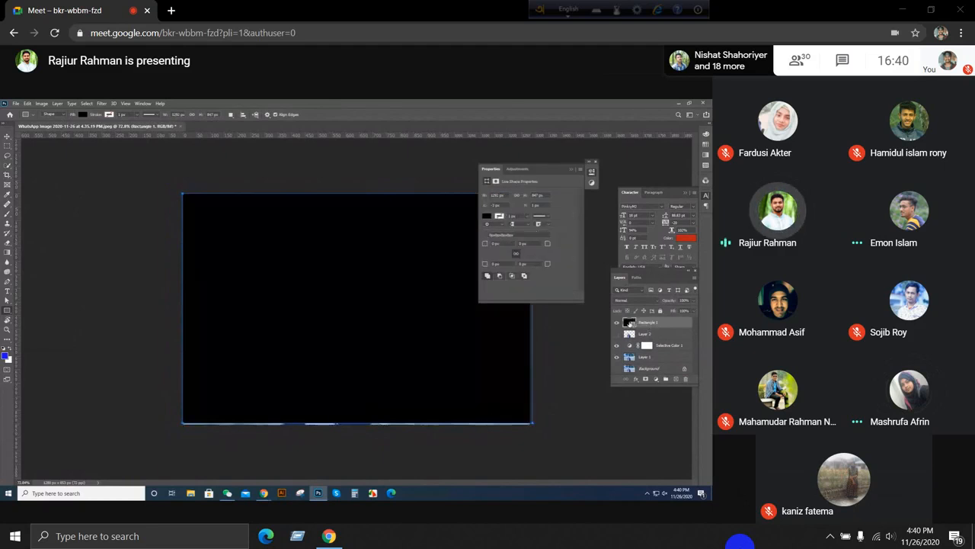
drag(614, 326, 606, 351)
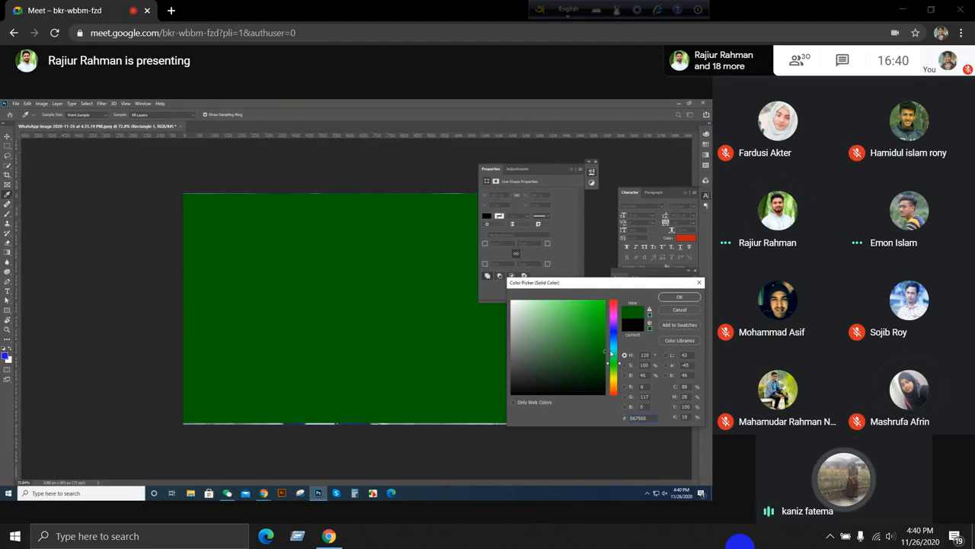
key(Return)
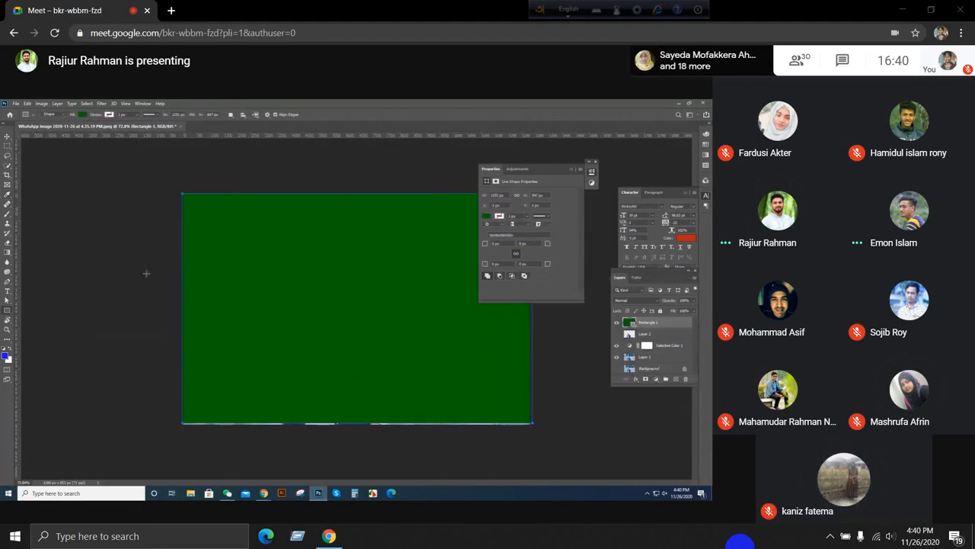
Step: Stretch the green rectangle's lower edge past the photo's lower edge, to a height of about 877 px
click(8, 136)
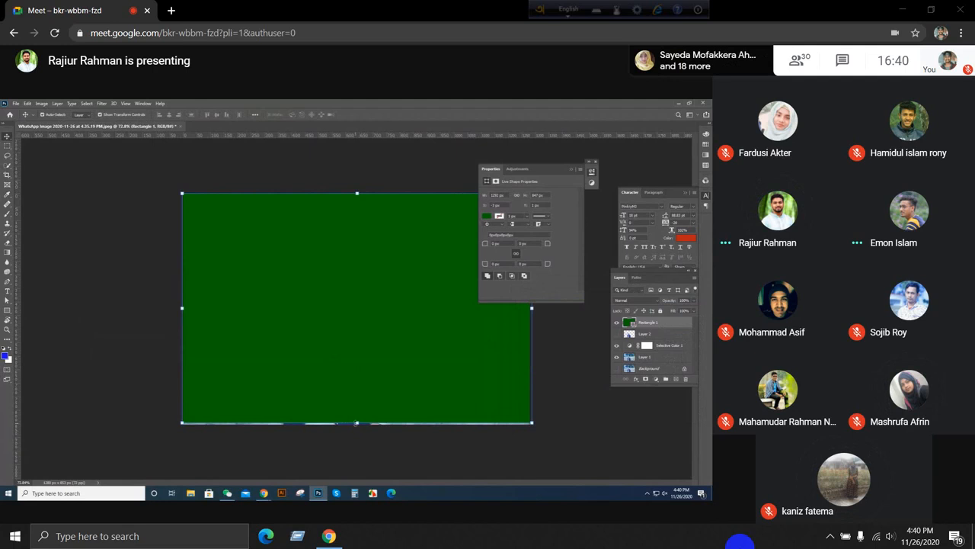
drag(356, 423, 358, 430)
key(Return)
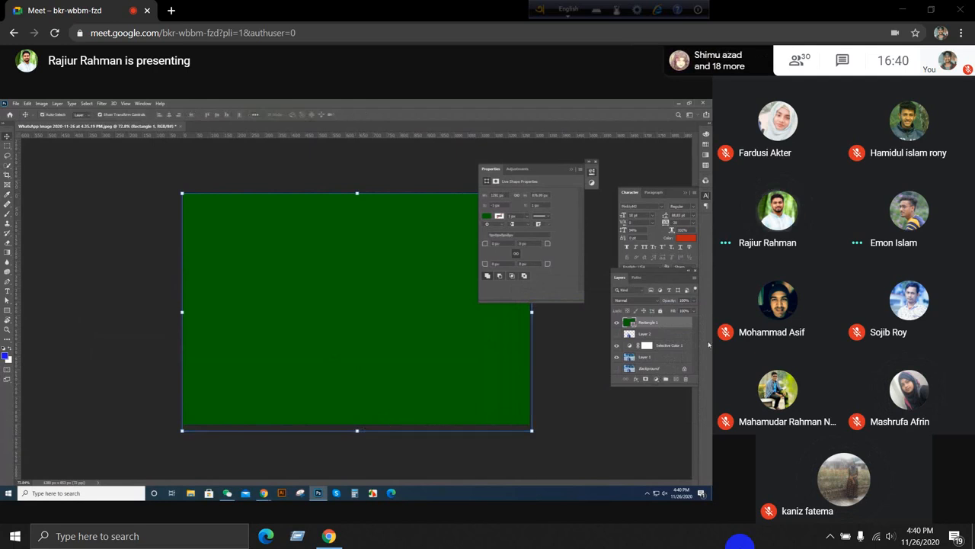
Step: Move Rectangle 1 between Selective Color 1 and Layer 1 in the layer order, and hide Selective Color 1
drag(667, 327, 674, 355)
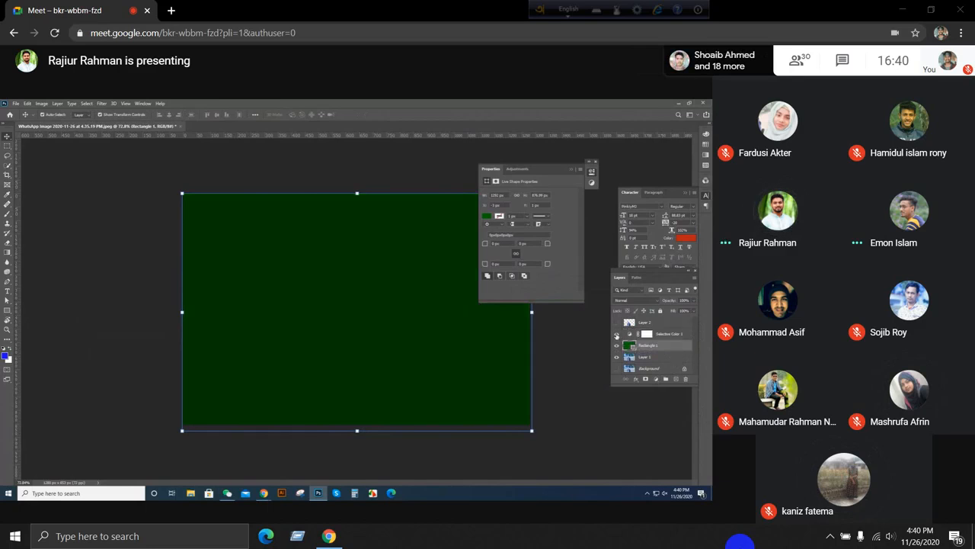
click(616, 335)
Step: Set the Rectangle 1 layer's blend mode to Soft Light, show the cutout on Layer 2, and deselect all layers
click(643, 301)
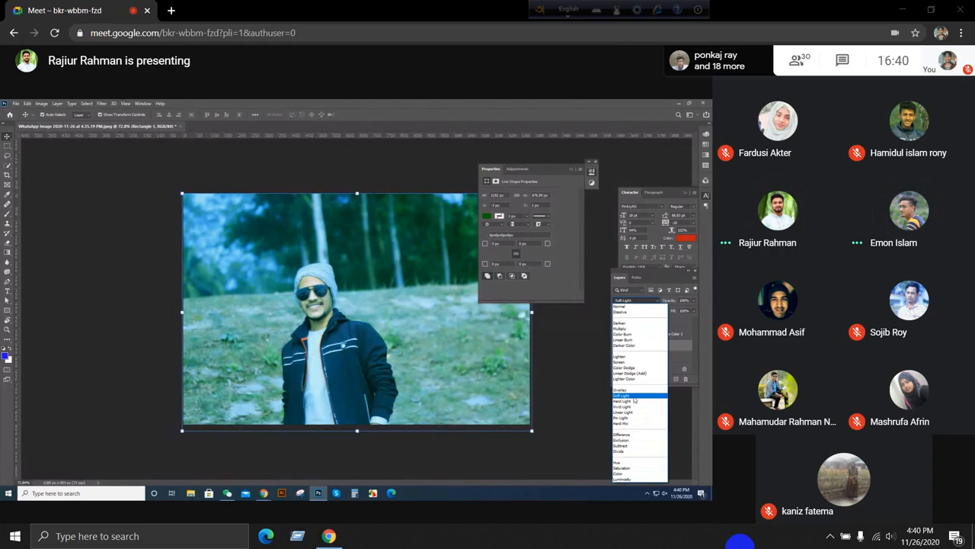
click(633, 397)
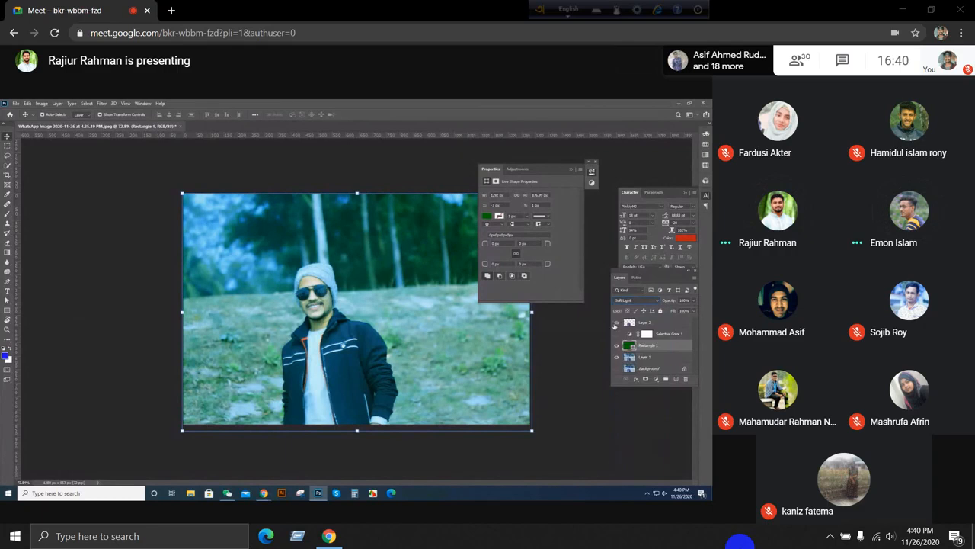
click(175, 302)
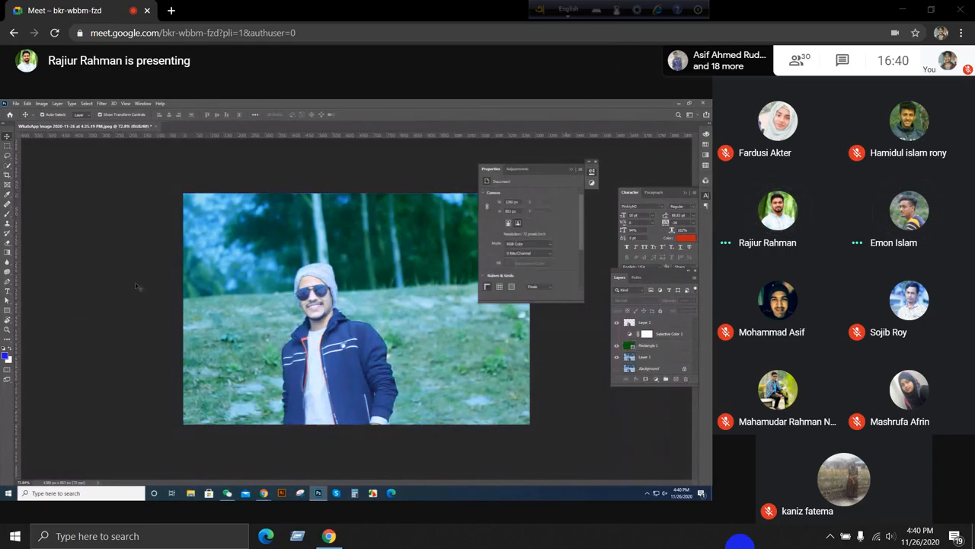
Step: Toggle the visibility of Selective Color 1 to compare its effect on the background, and leave it shown
scroll(137, 286, down, 4)
scroll(136, 285, up, 5)
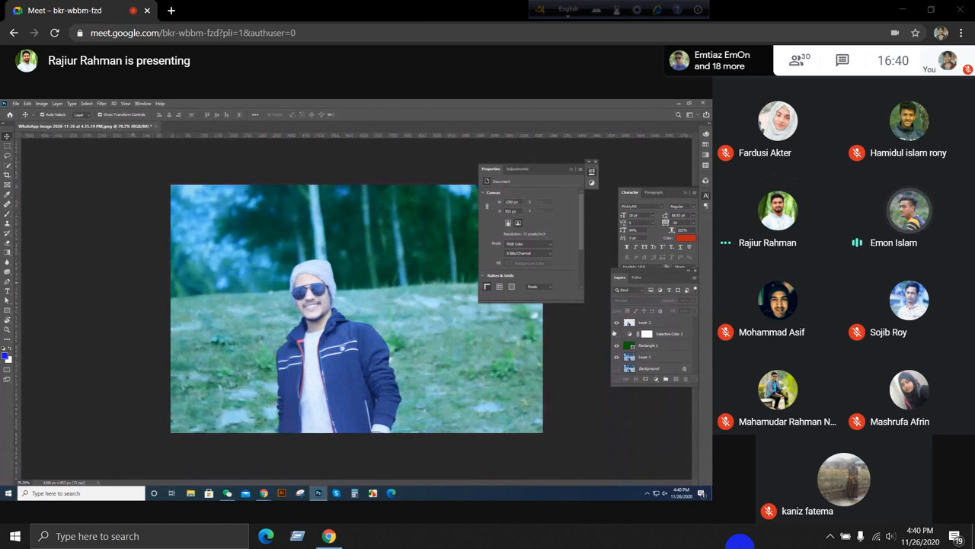
click(618, 336)
click(618, 336)
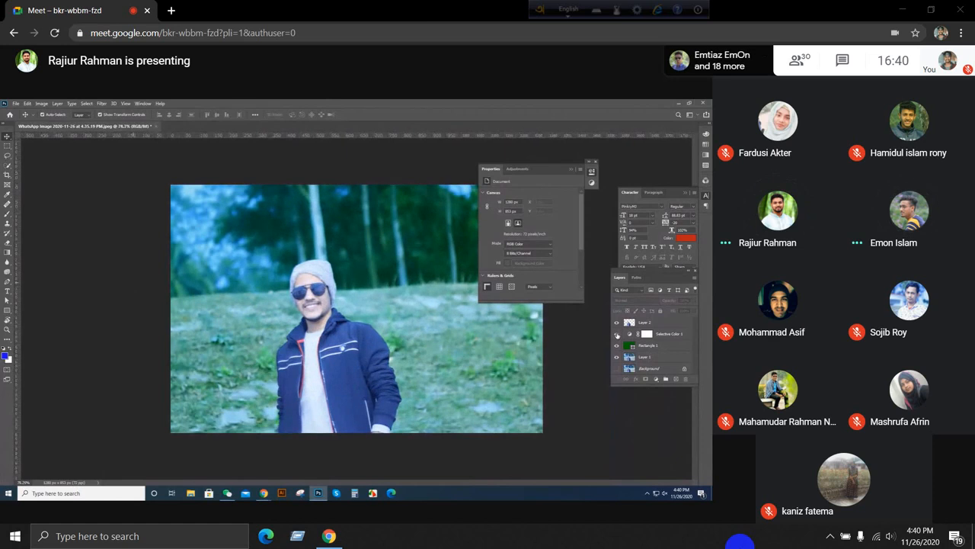
click(618, 335)
Step: Examine the cutout edges and the tinted background at several magnifications, moving the Properties panel farther off the photo
scroll(175, 325, down, 5)
scroll(307, 301, up, 12)
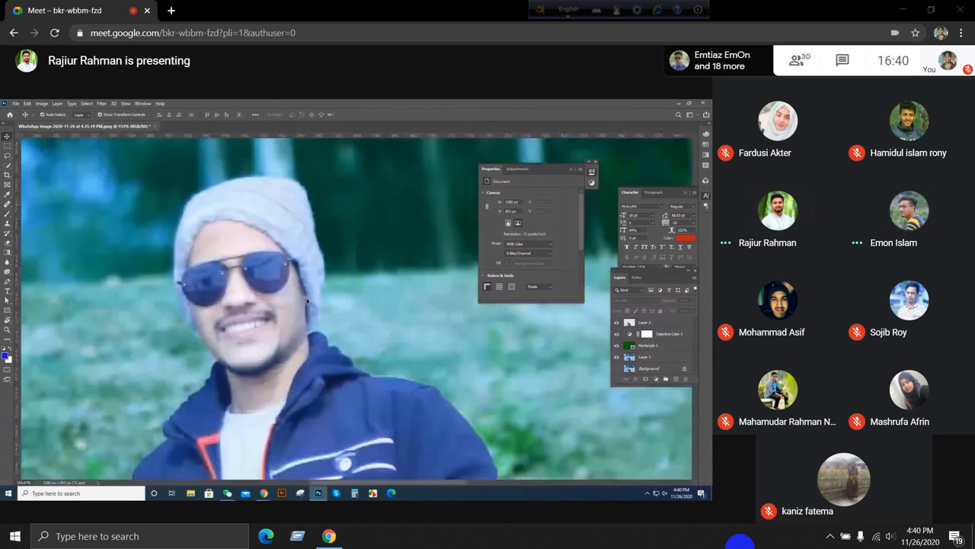
scroll(307, 301, down, 5)
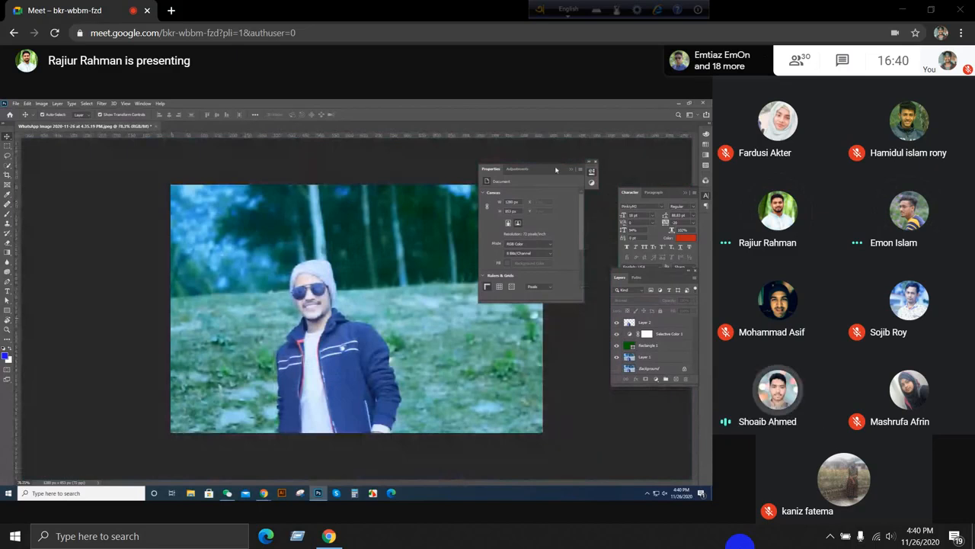
drag(560, 170, 603, 154)
scroll(412, 295, up, 3)
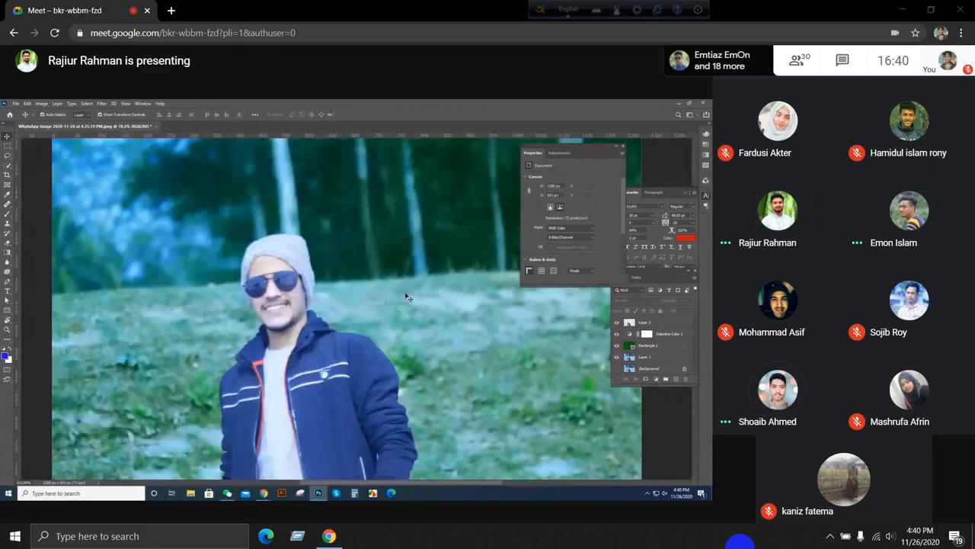
scroll(259, 303, down, 5)
scroll(259, 303, up, 3)
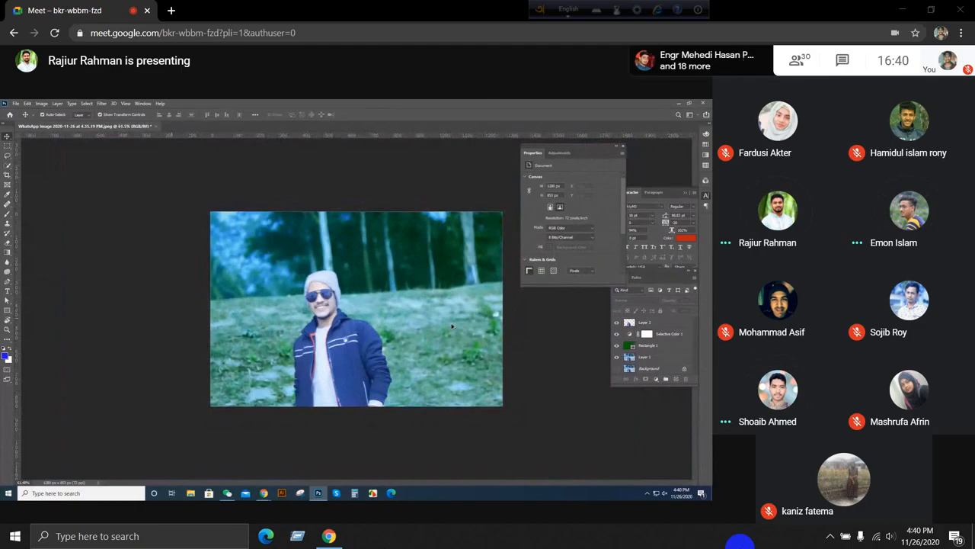
scroll(457, 328, up, 4)
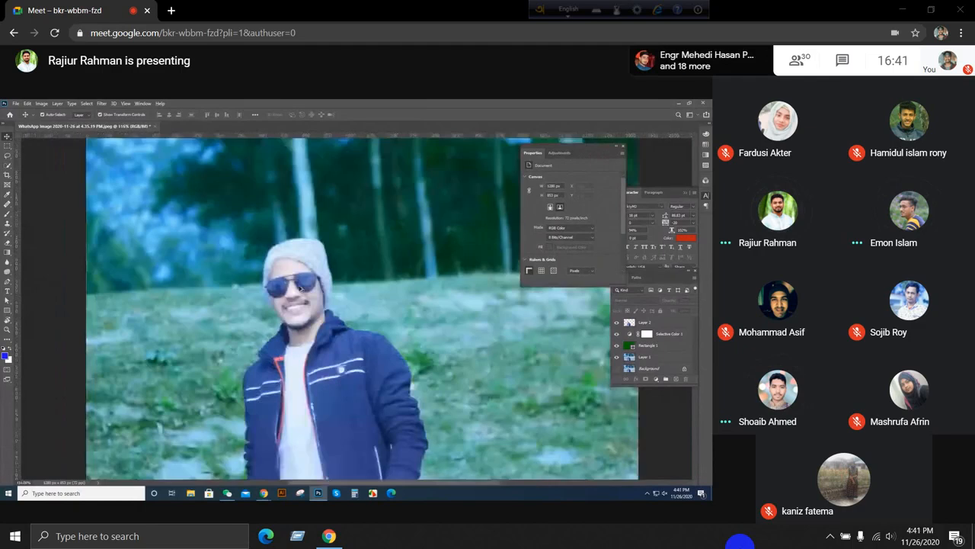
scroll(442, 332, down, 4)
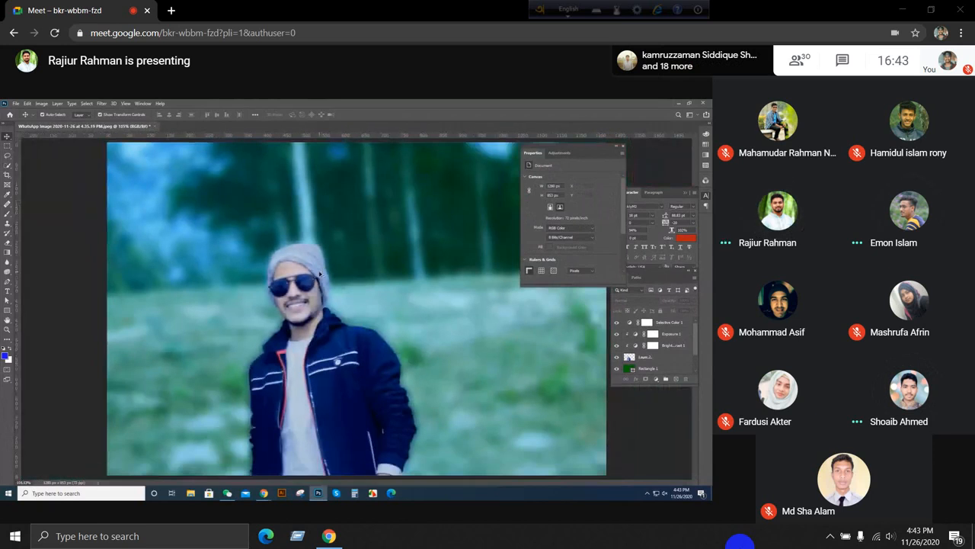
Step: Set the computer's headphone volume to 7 and close the volume control
click(889, 535)
drag(810, 506, 800, 505)
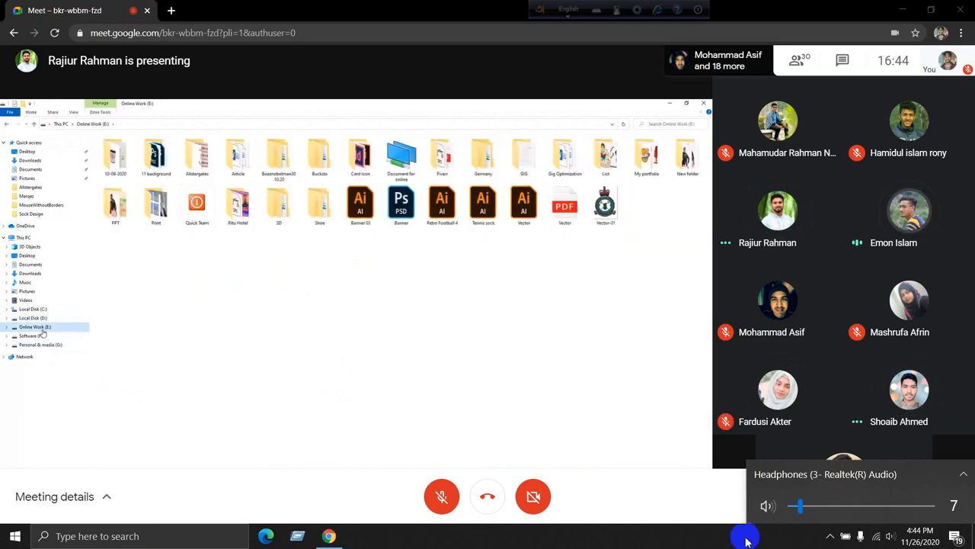
click(747, 540)
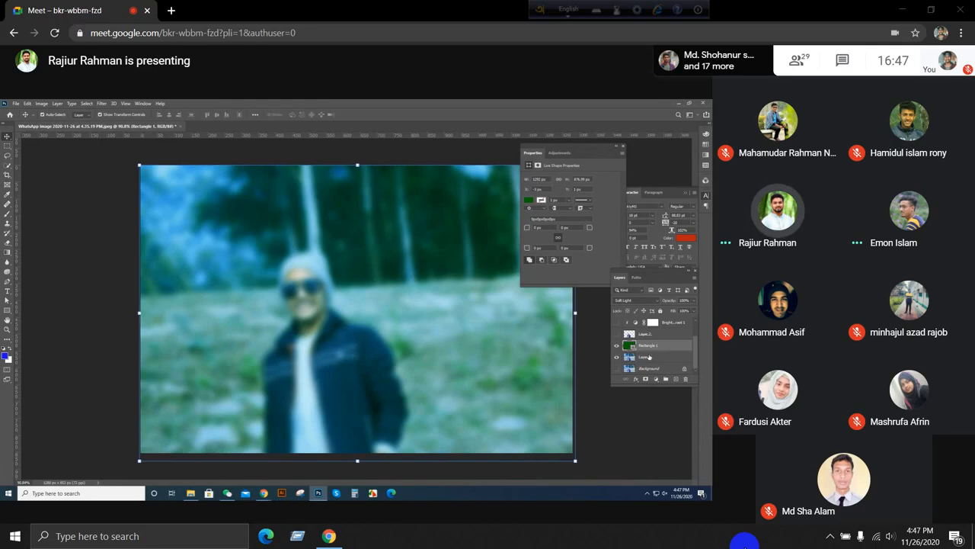
Step: Select Layer 1 and Rectangle 1 in turn, and check the Rectangle 1 layer's blend mode
click(647, 357)
click(649, 348)
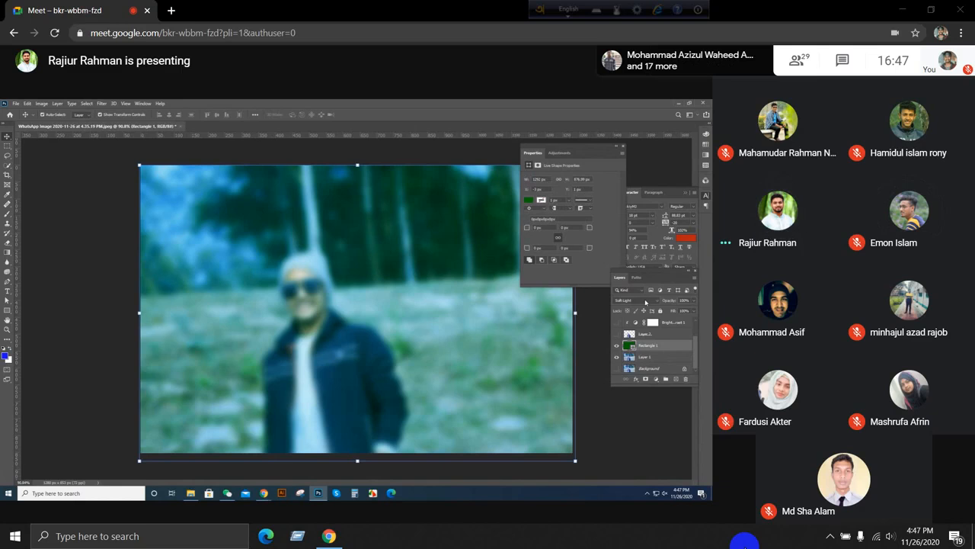
click(645, 302)
click(645, 303)
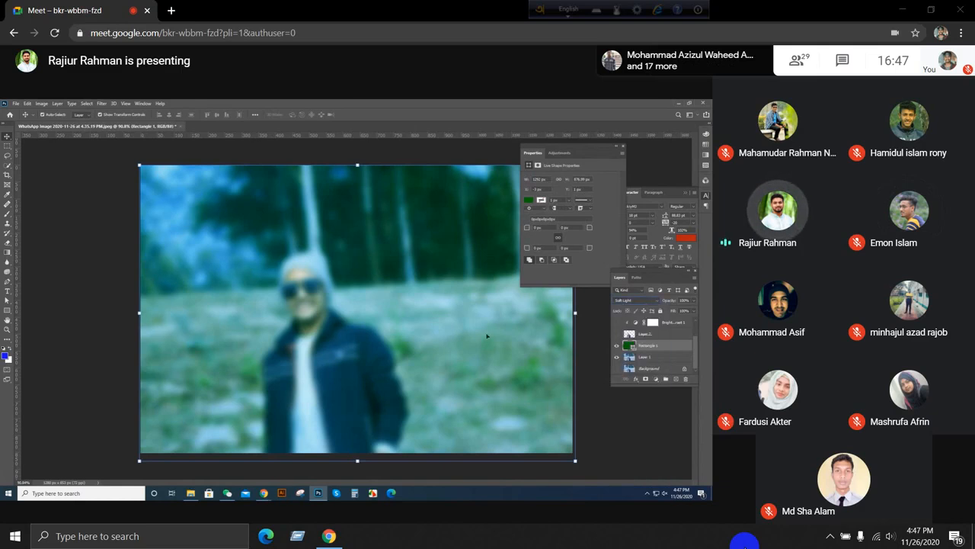
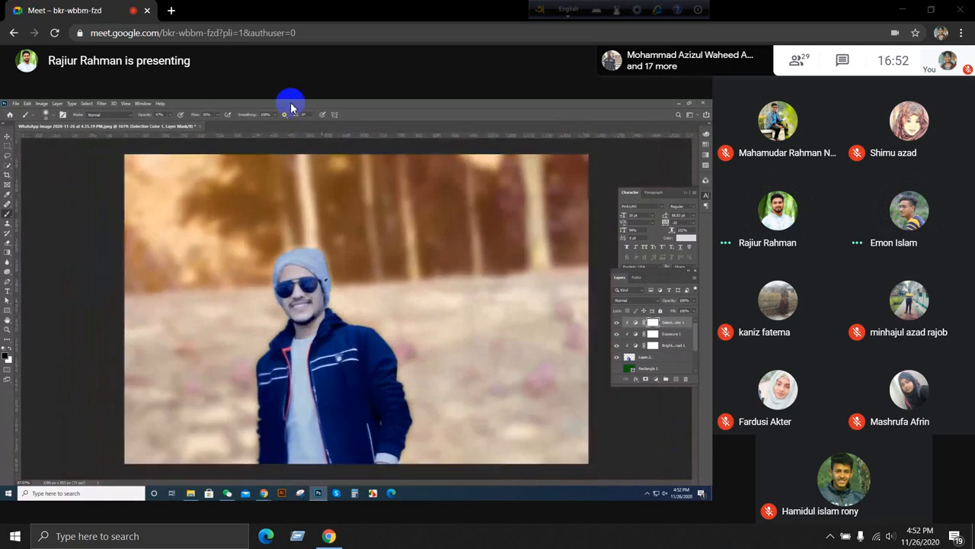
mouse_move(818, 215)
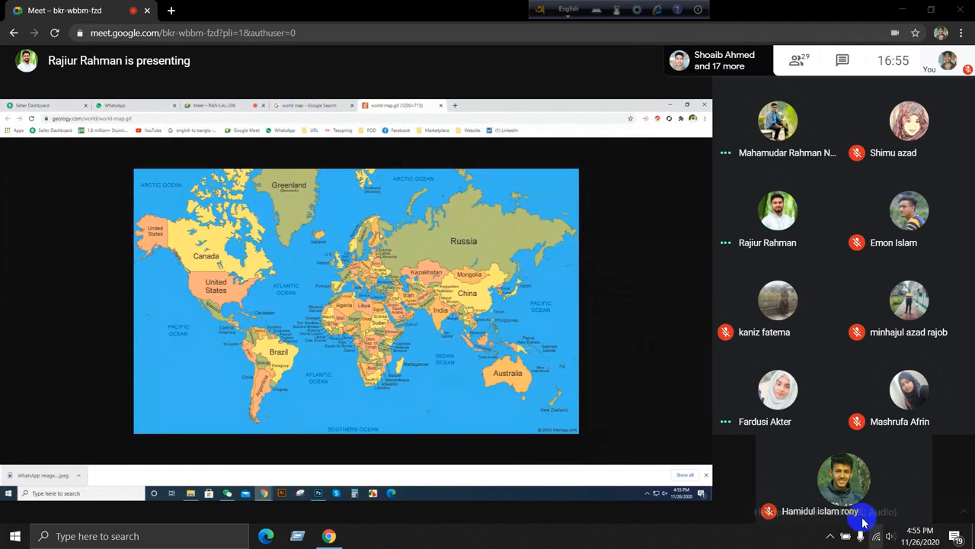
click(890, 536)
click(816, 508)
click(751, 540)
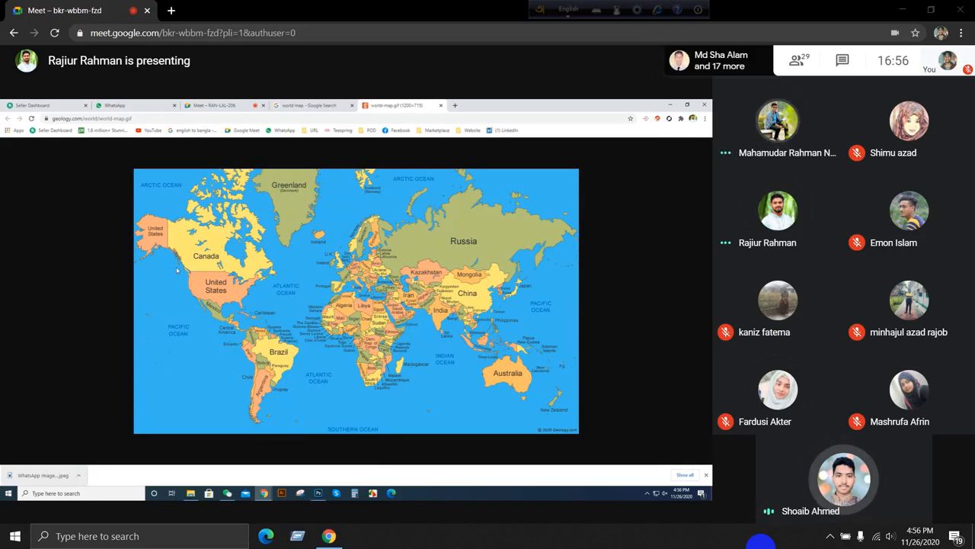
click(830, 536)
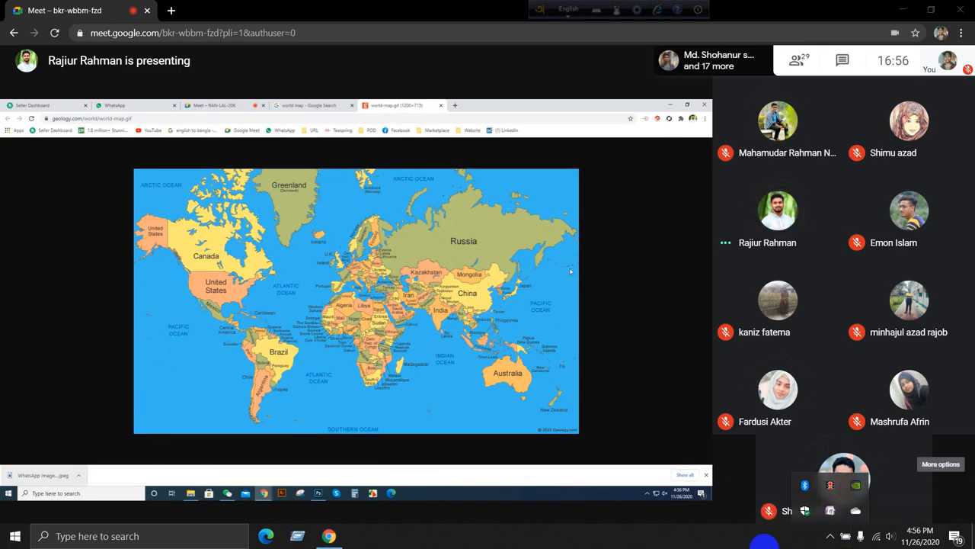
click(765, 547)
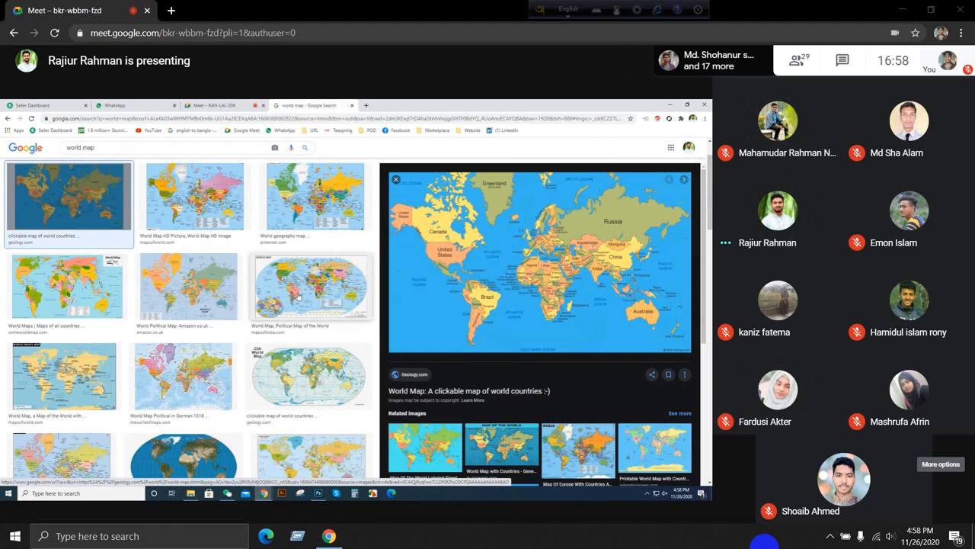
click(830, 536)
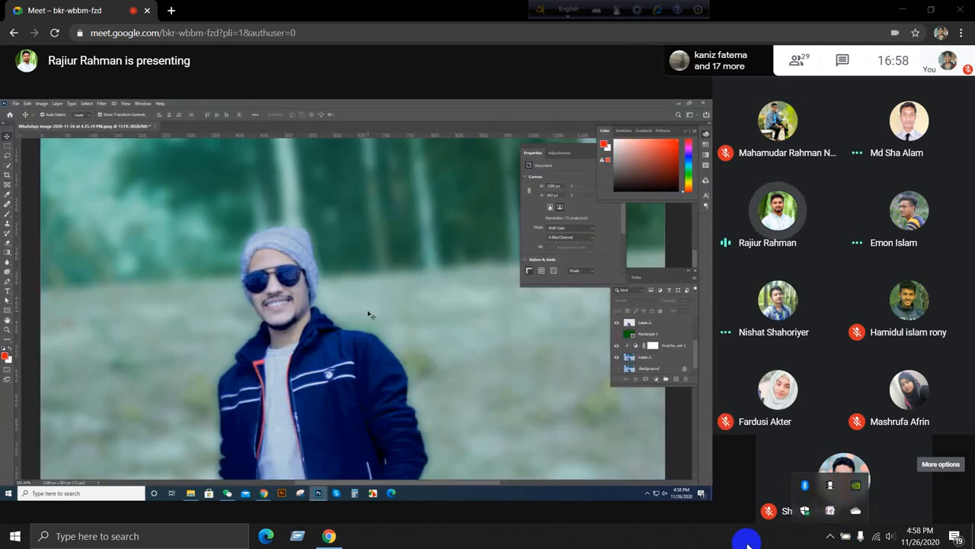
click(678, 534)
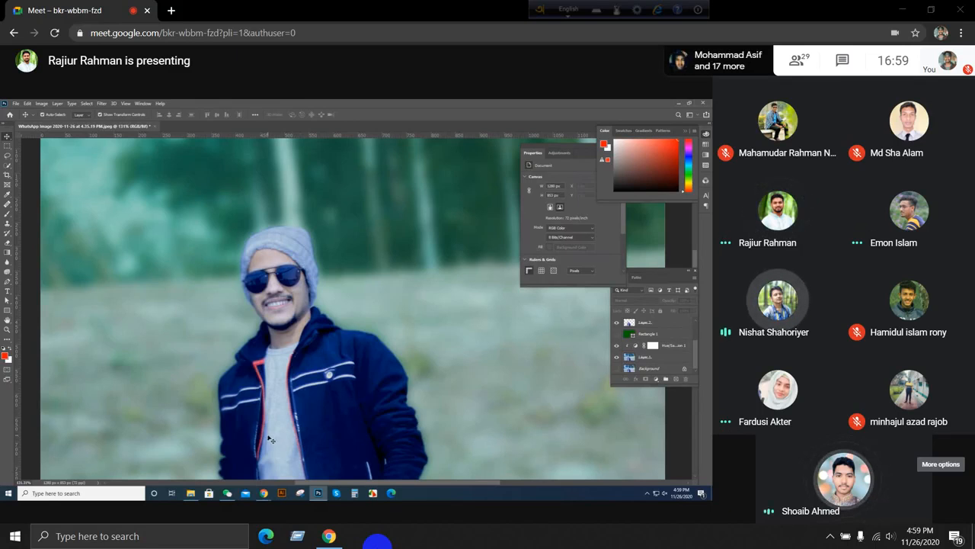
mouse_move(264, 493)
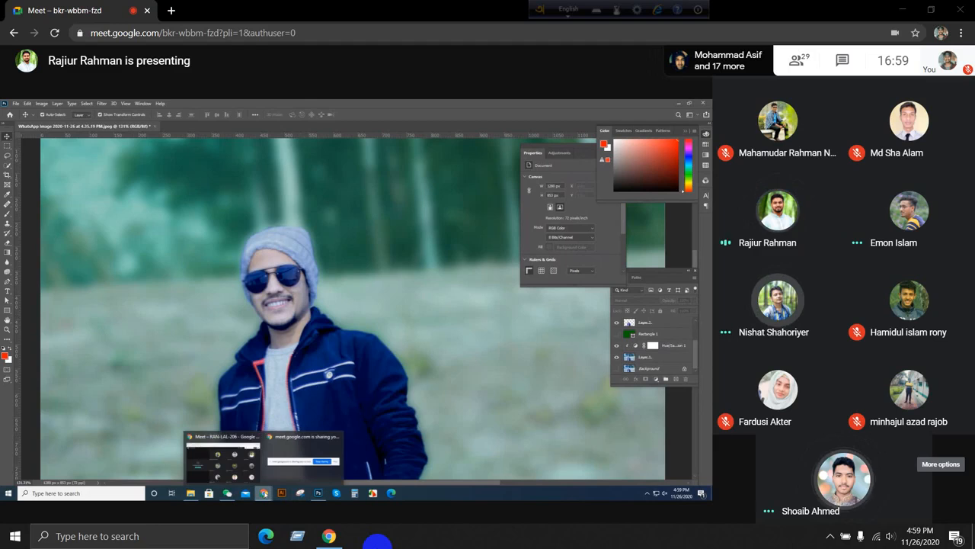